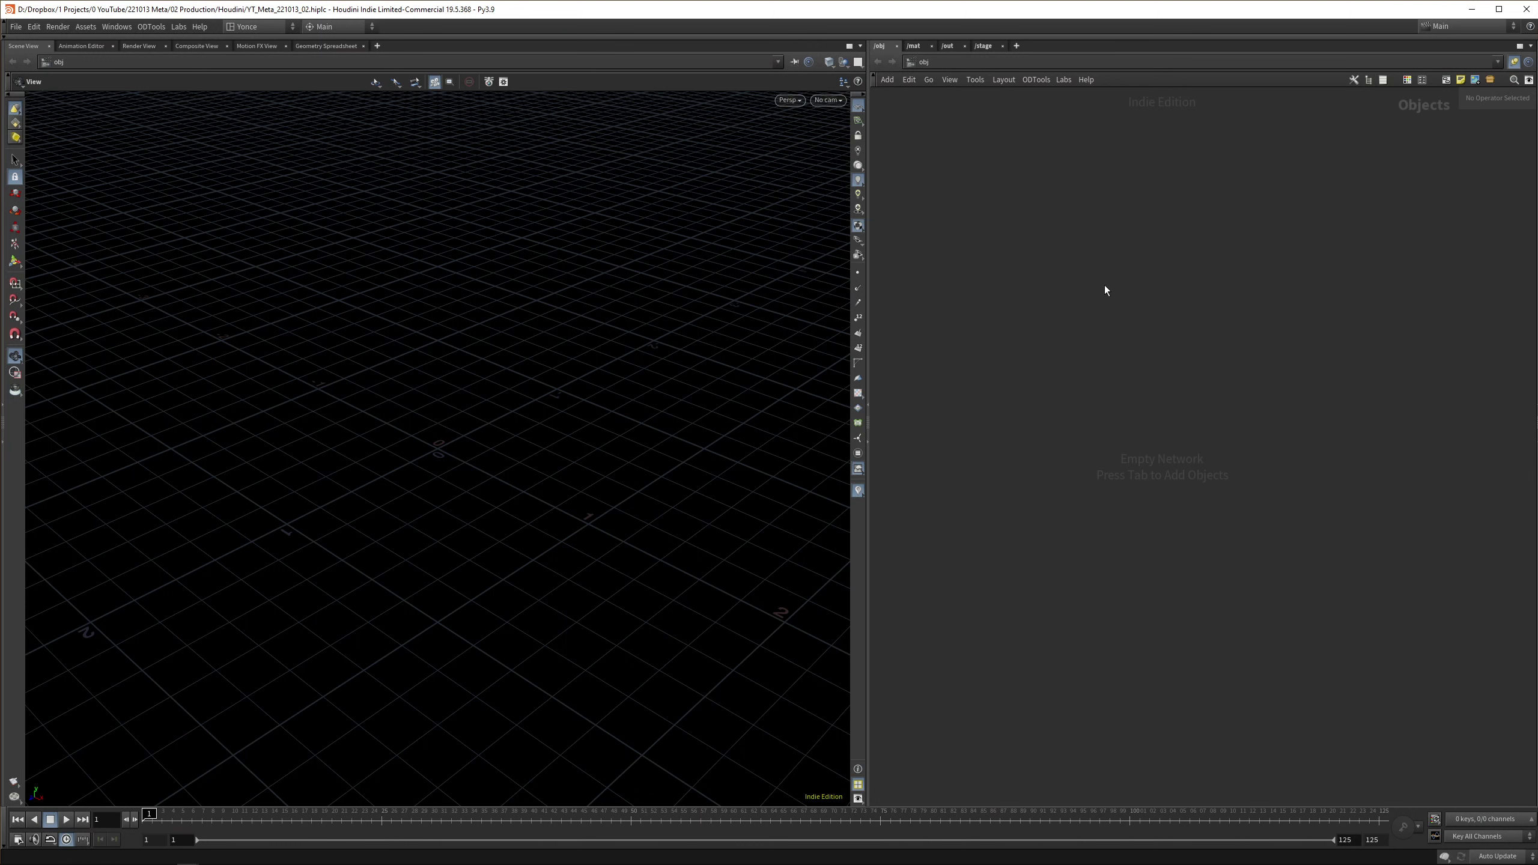
Create a geometry object in the empty object network and name it Headset
key("Tab")
type("geo")
key("Return")
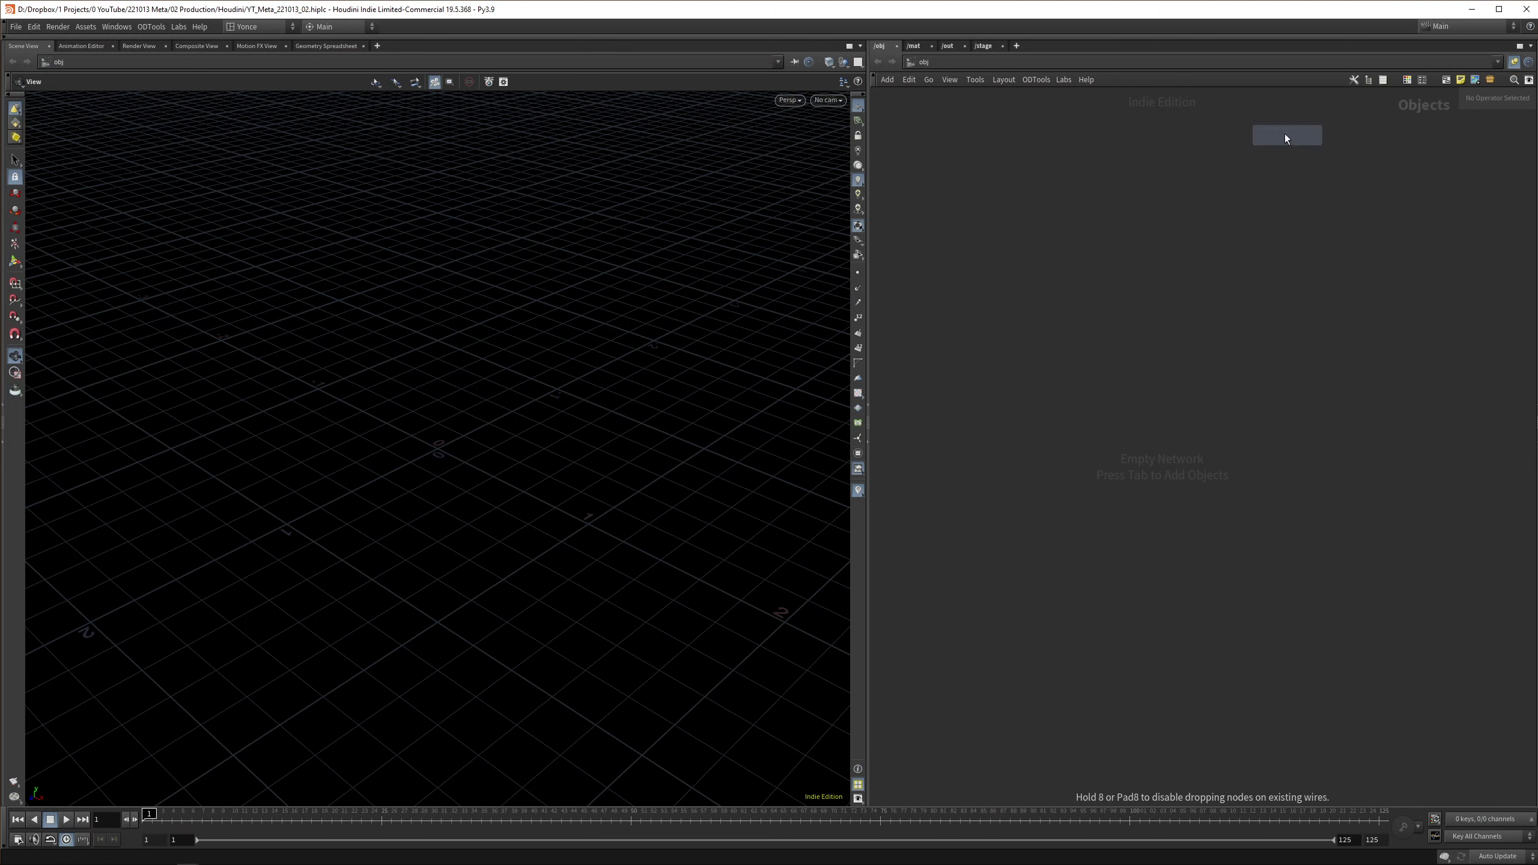
left_click(1113, 293)
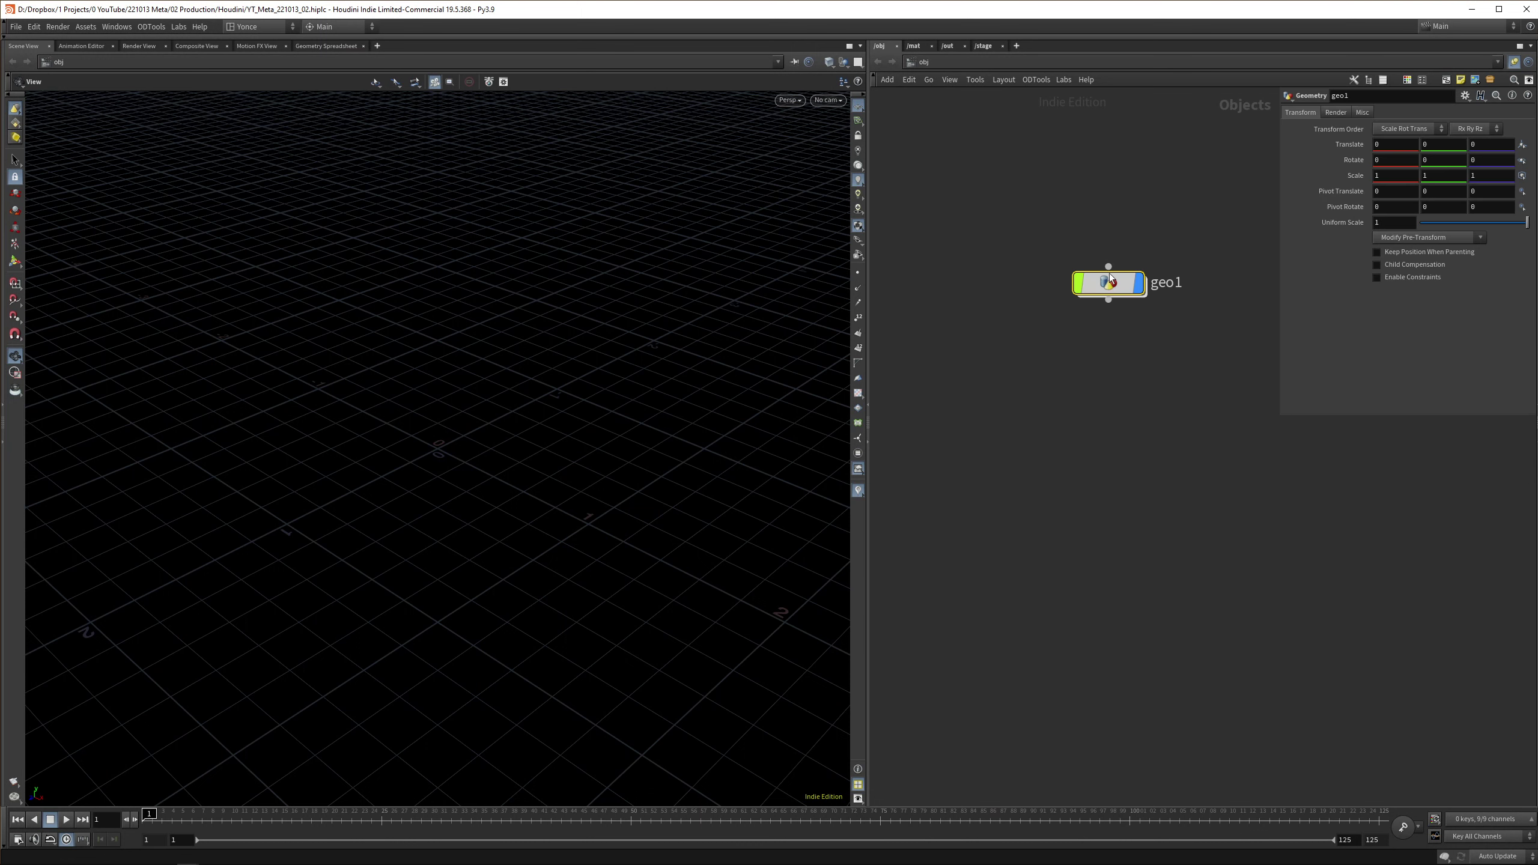
double_click(1178, 279)
type("Headset")
key("Return")
Add a Box node inside the Headset object
key("i")
key("Tab")
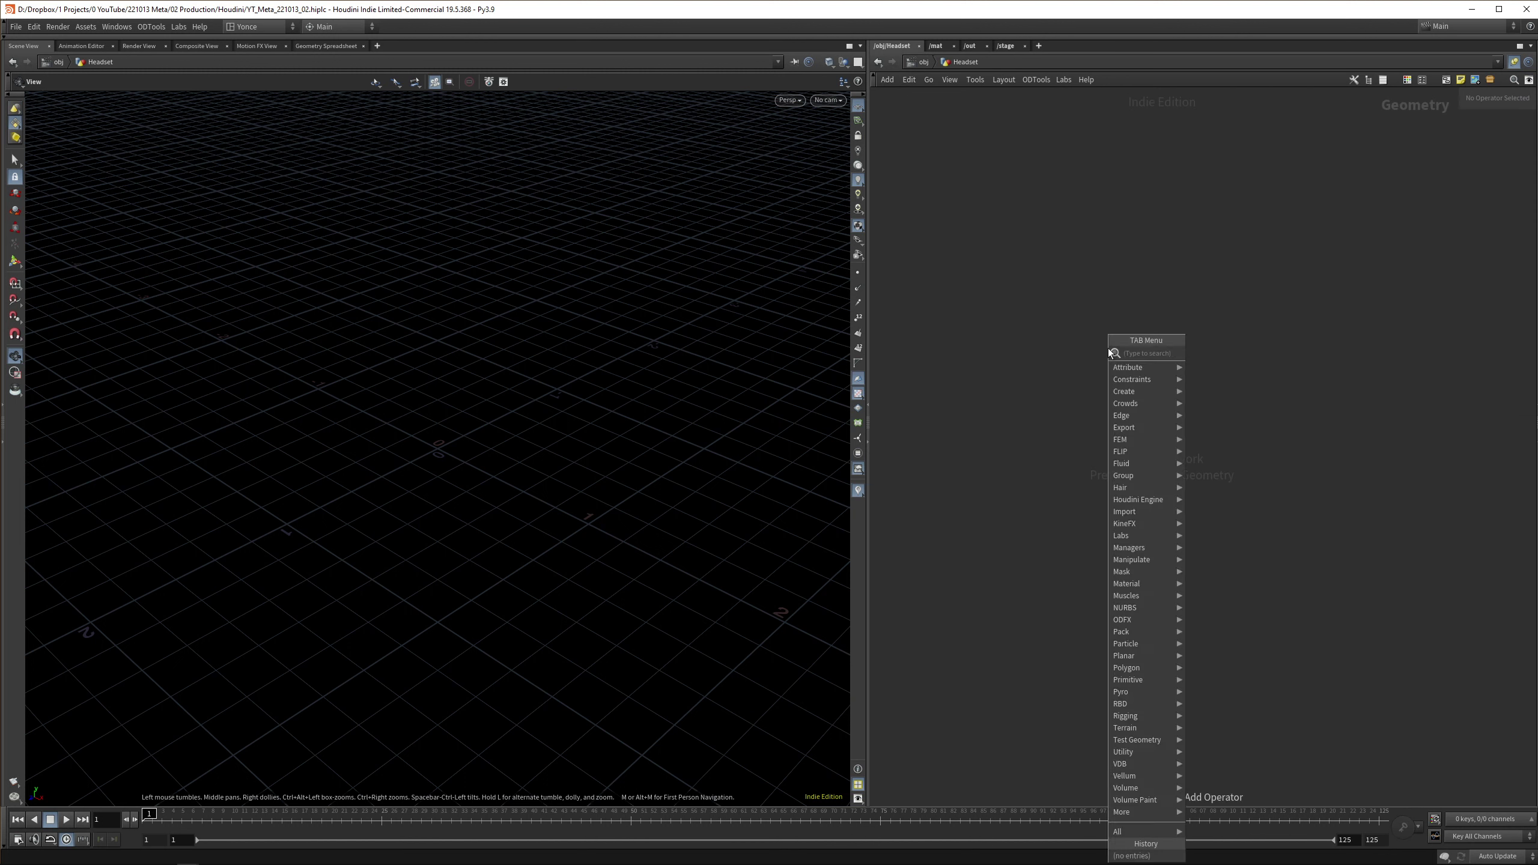
type("box")
key("Return")
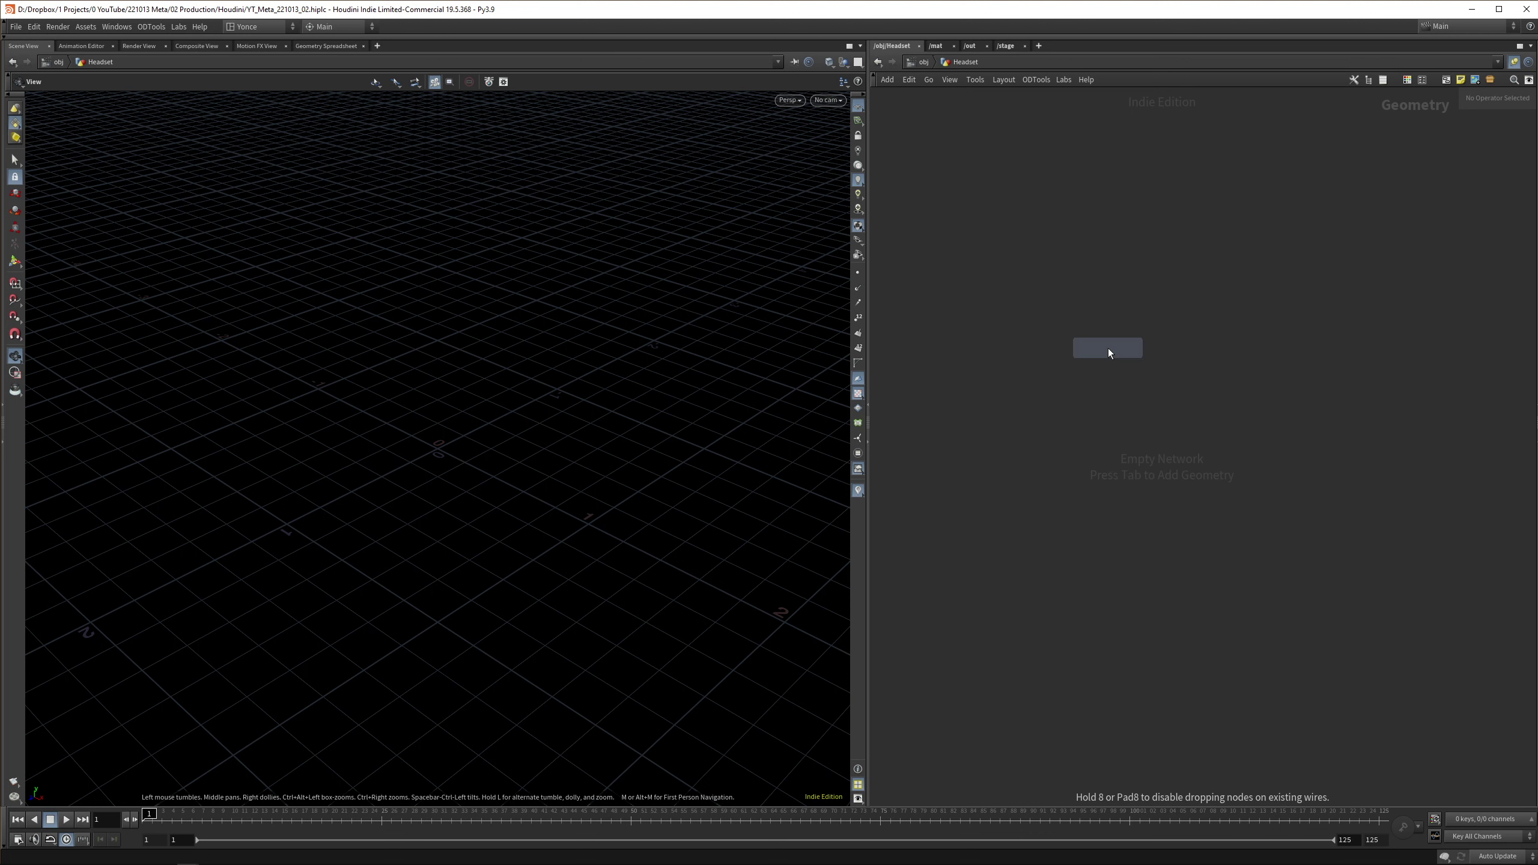
left_click(1098, 317)
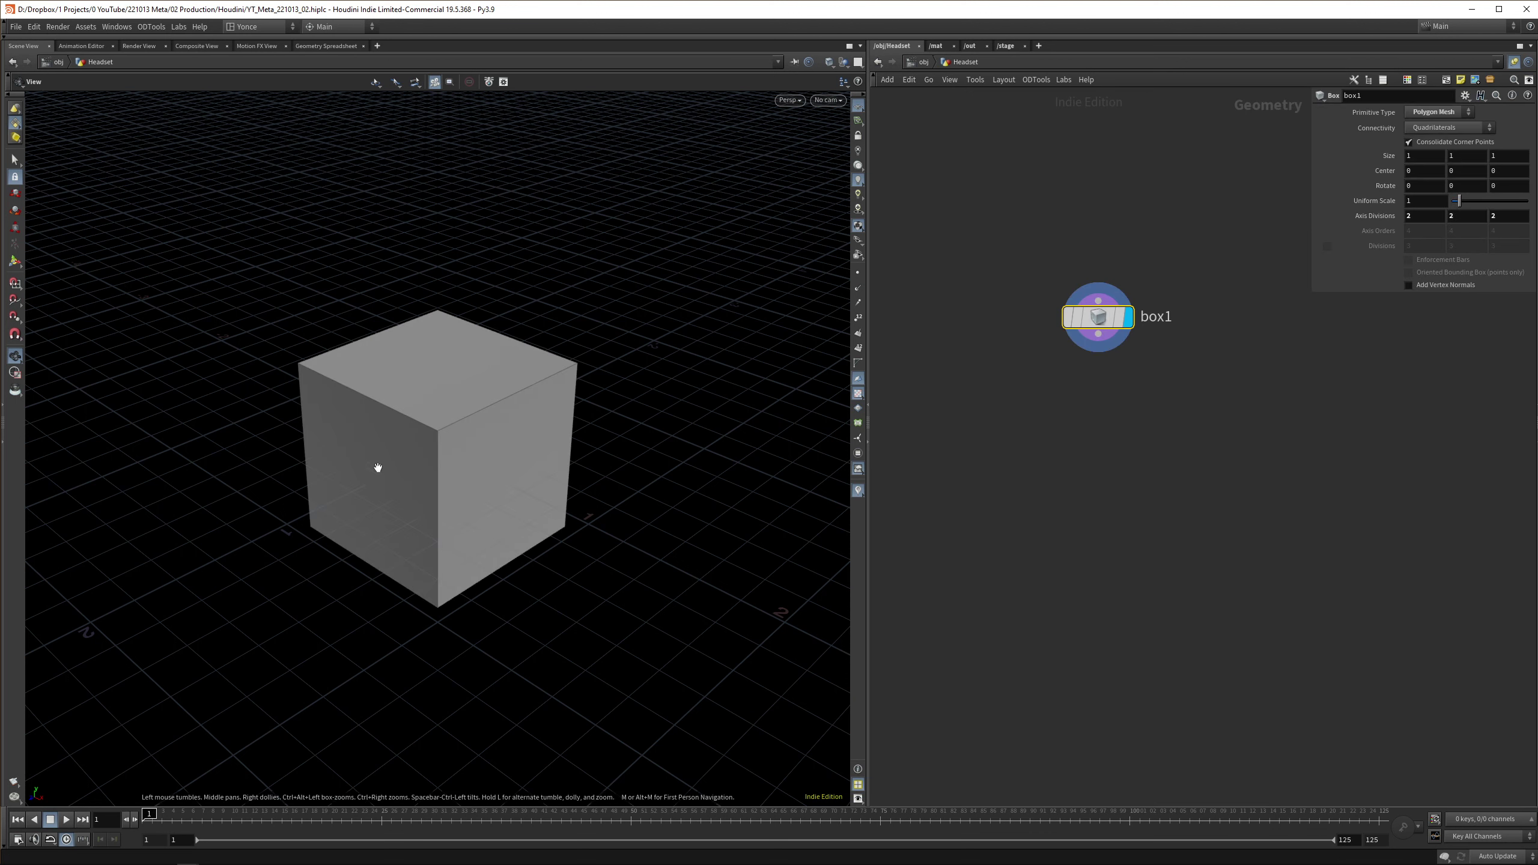
Set the box's size to 0.3 × 0.2 × 0.2
left_click_drag(379, 465, 449, 428)
right_click_drag(405, 524, 379, 423)
middle_click_drag(427, 459, 454, 437)
middle_click_drag(1204, 402, 1212, 386)
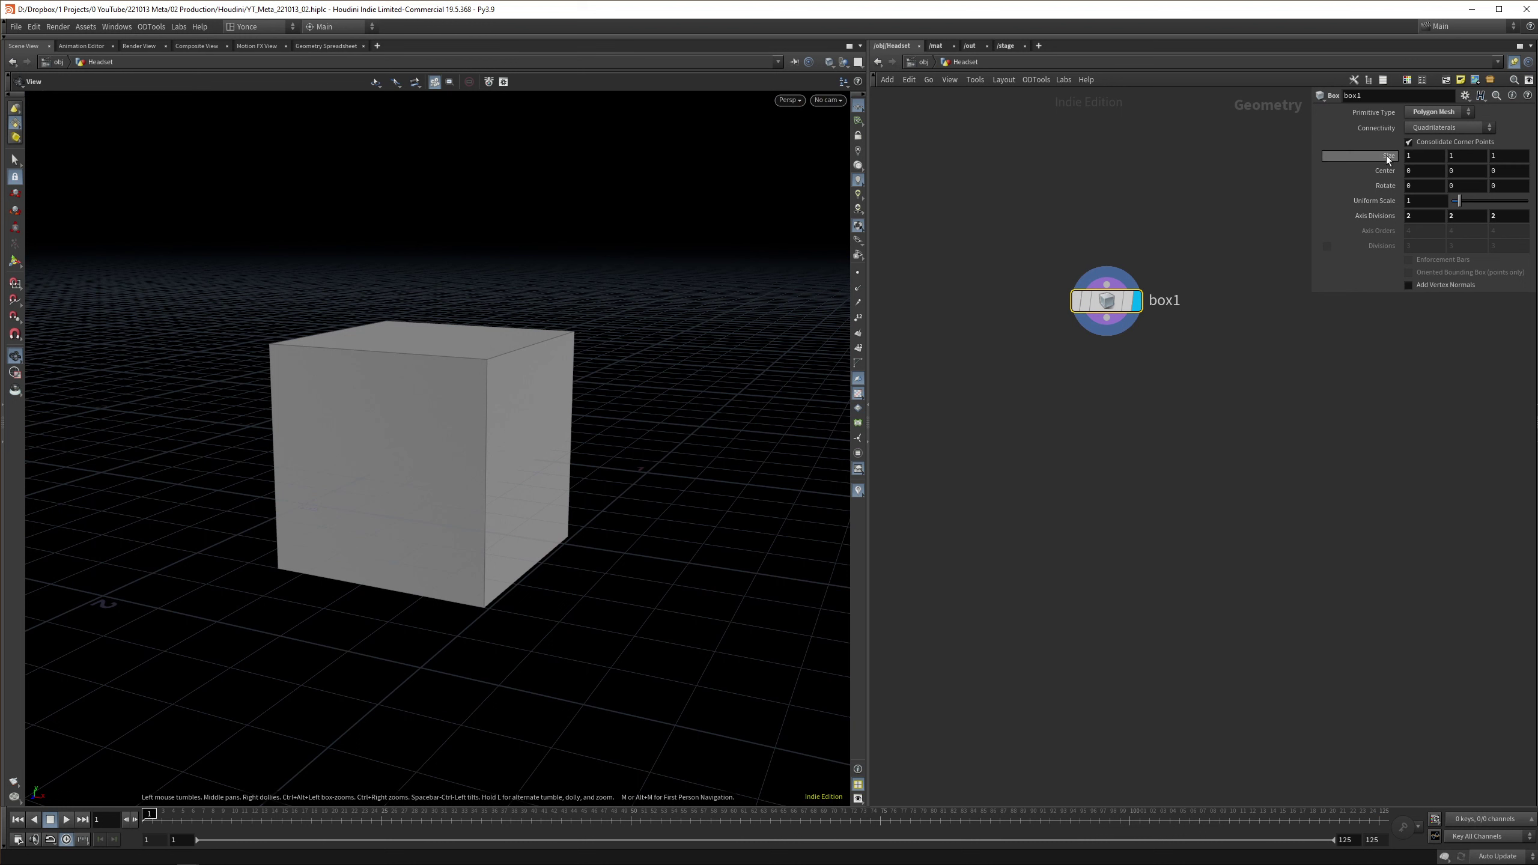
middle_click_drag(1387, 159, 1332, 162)
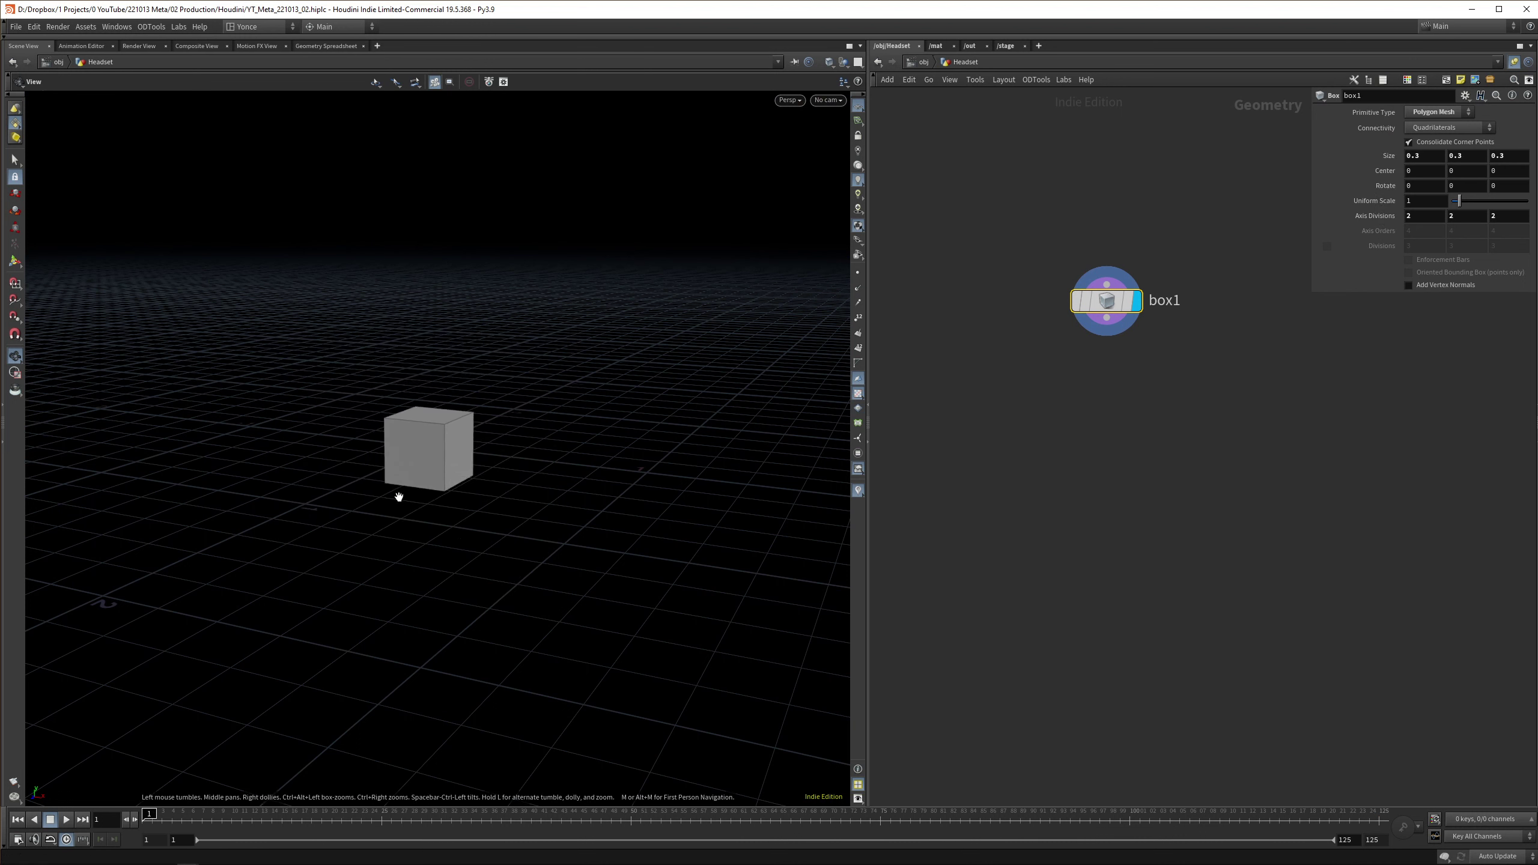
right_click_drag(392, 485, 393, 245)
middle_click_drag(463, 448, 486, 492)
left_click_drag(487, 481, 515, 518)
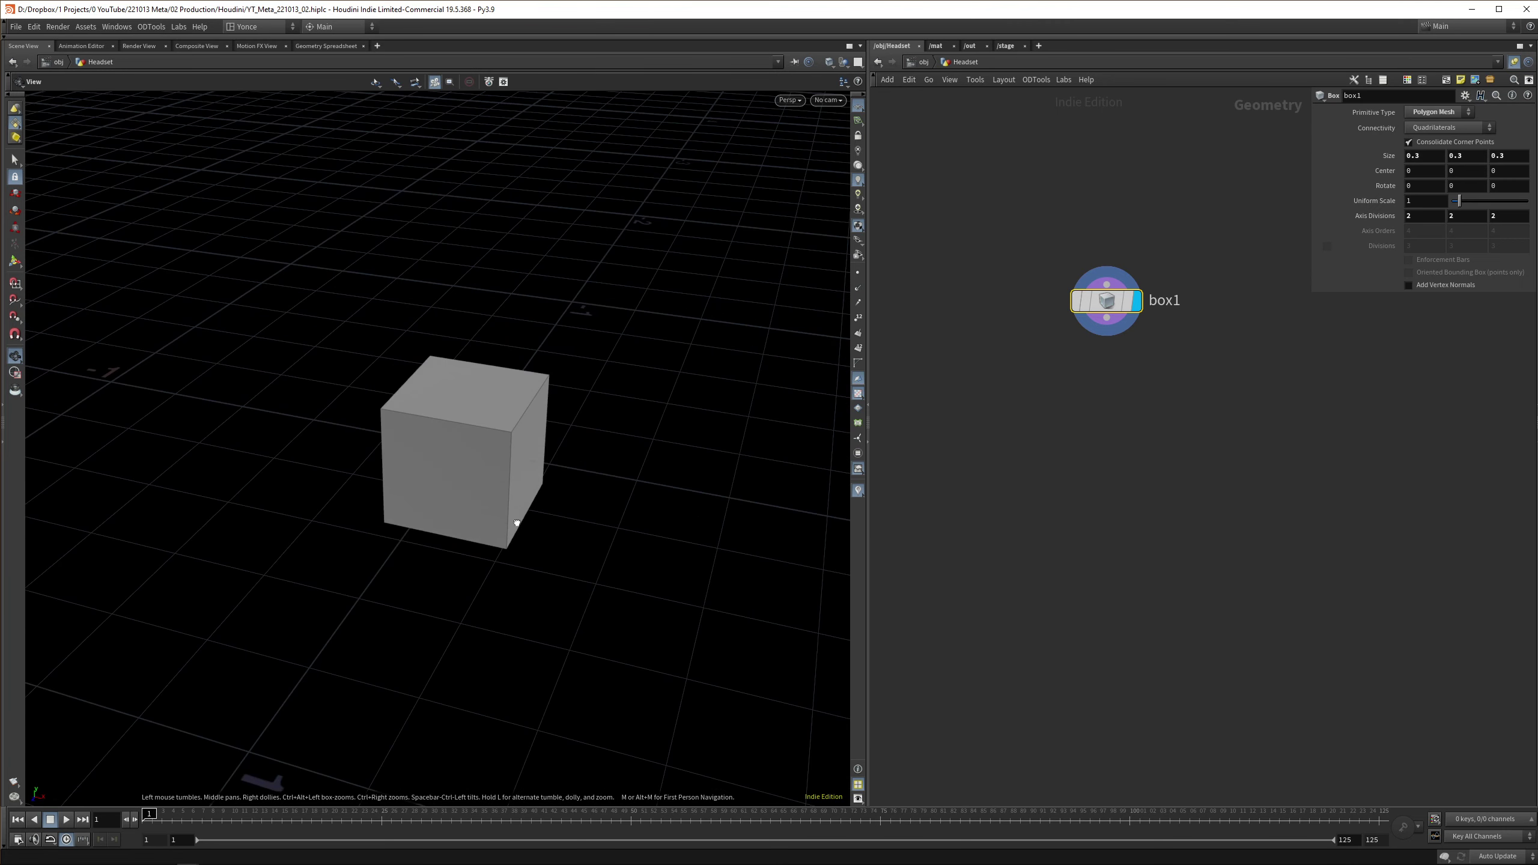
middle_click(1471, 156)
middle_click_drag(1517, 156, 1463, 156)
middle_click(1463, 156)
Add a Labs FBX Archive Import node beside the box in the Headset network
key("Tab")
type("fbx")
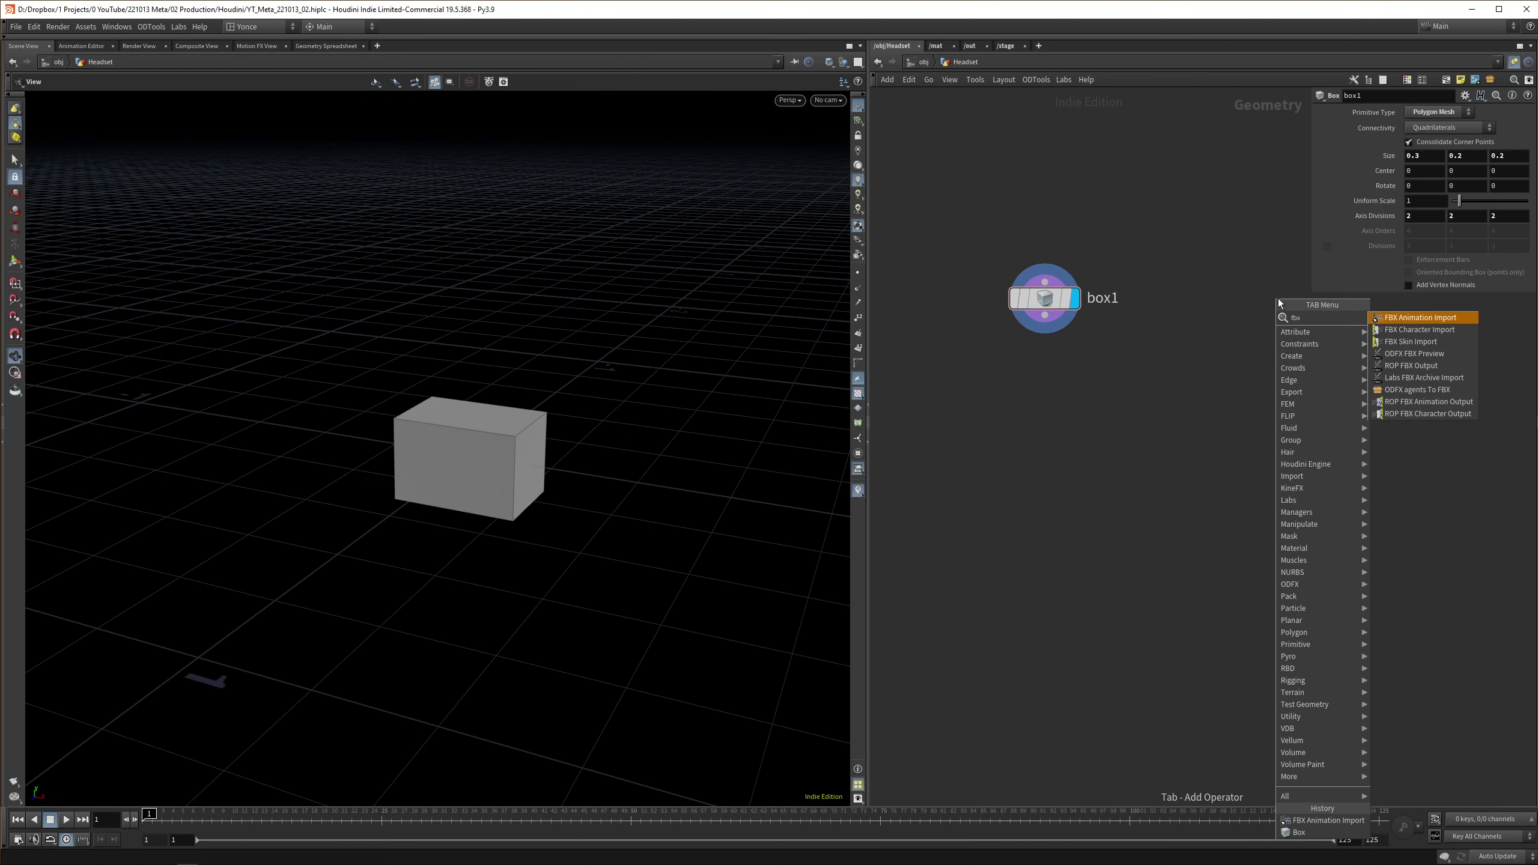
type(" arc")
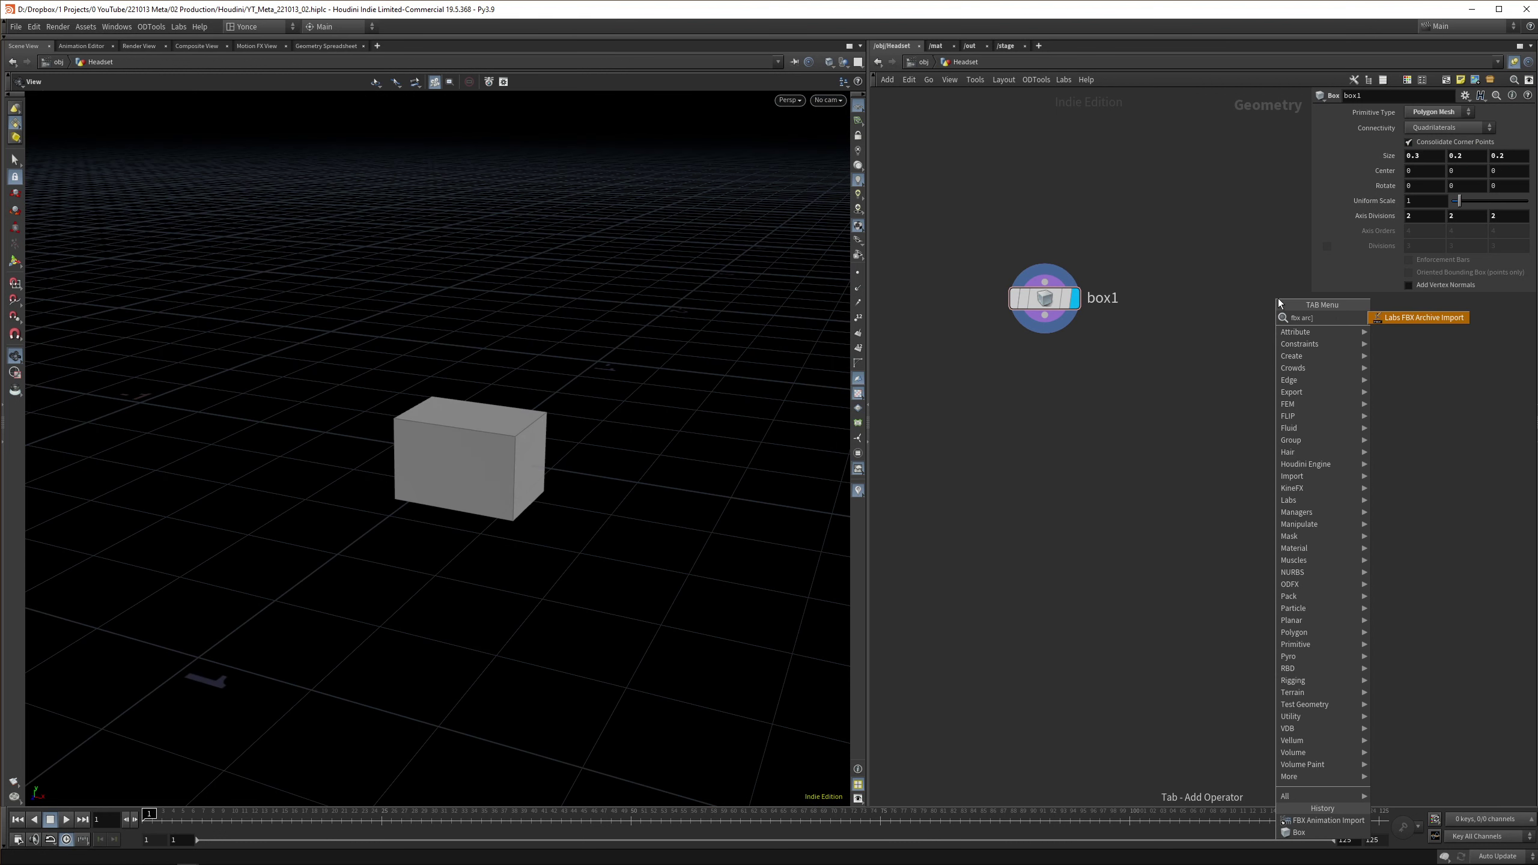
key("Return")
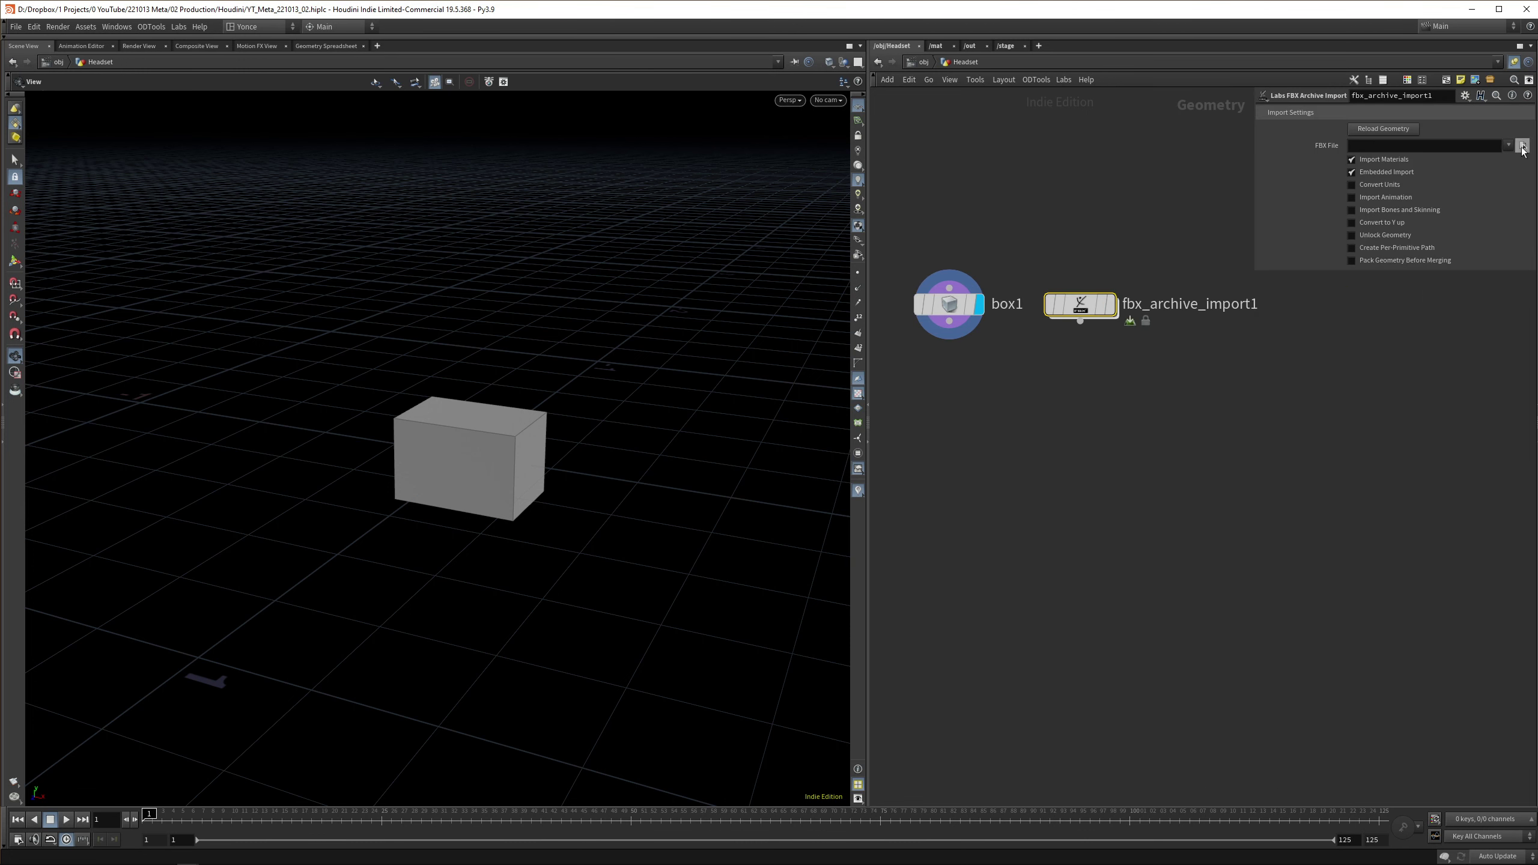
Load the headset FBX file from the project's geo/MetaQP_FBX folder into the import node, display it and reload its geometry
left_click(1523, 147)
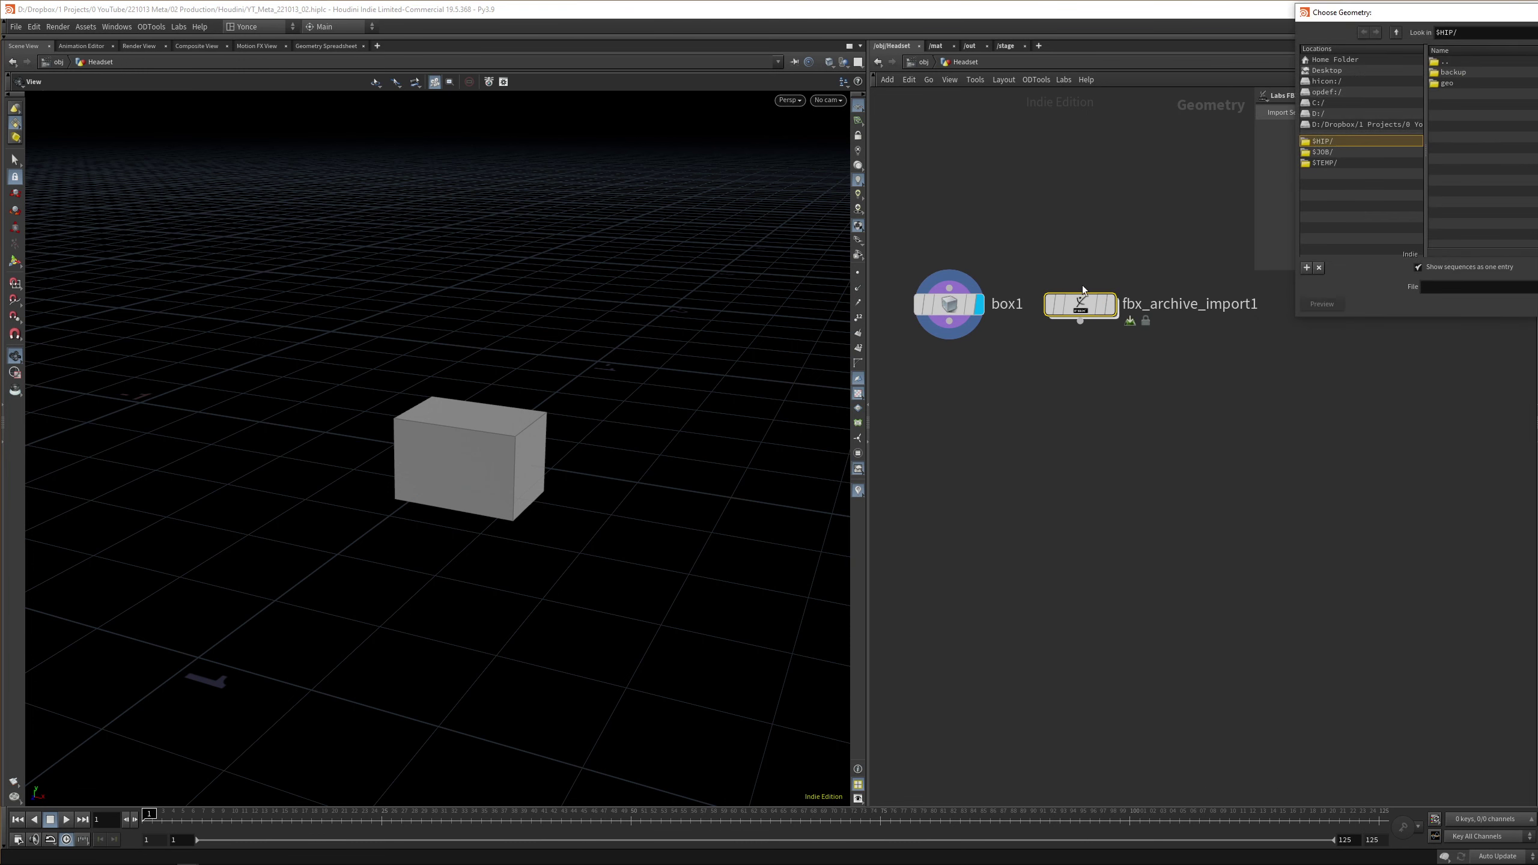
double_click(1458, 87)
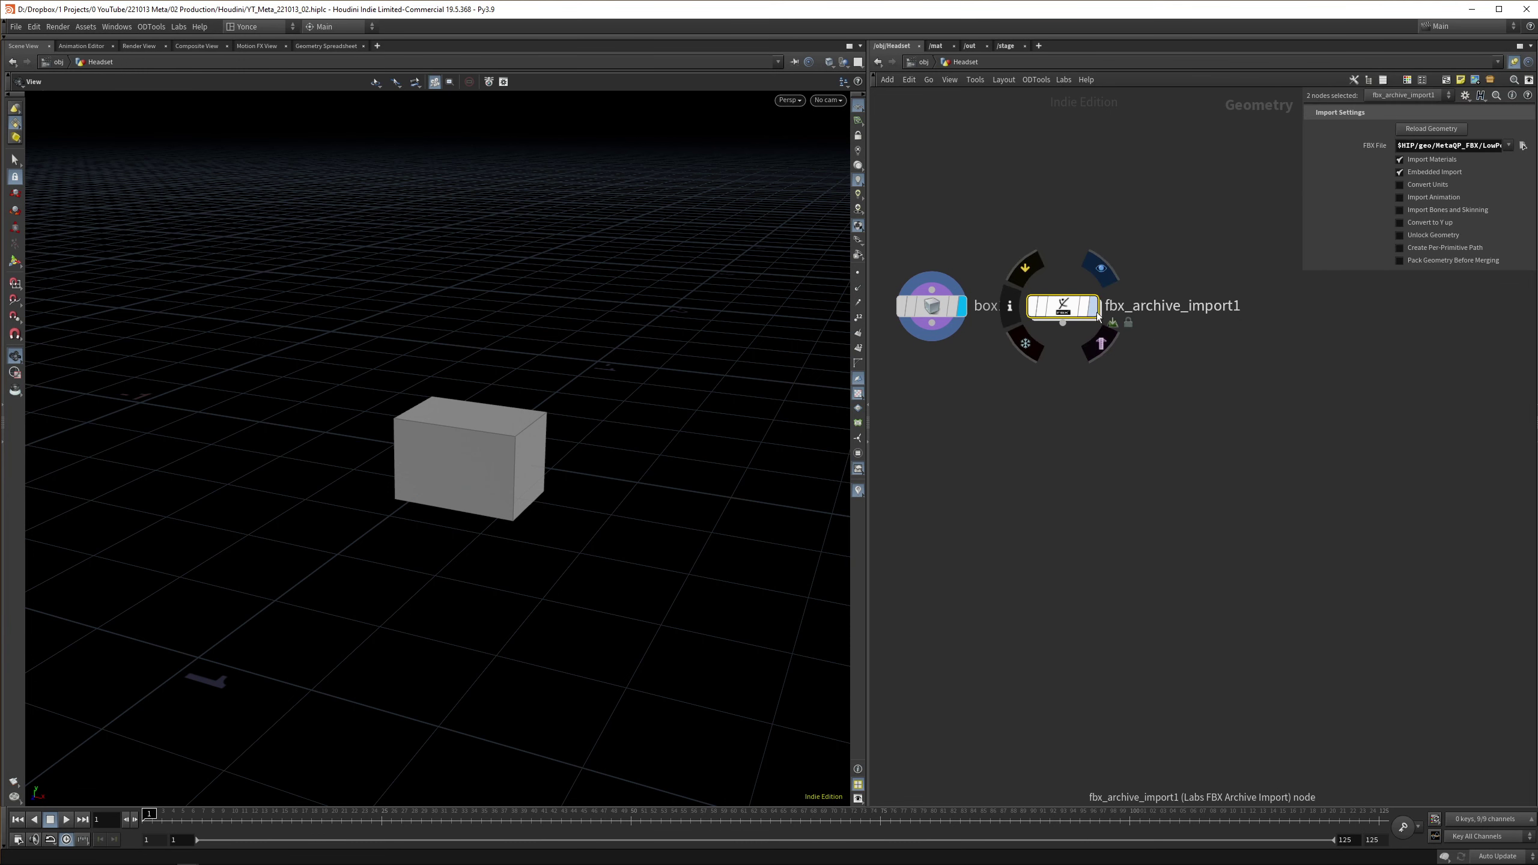
left_click(1096, 312)
left_click(1433, 130)
middle_click_drag(1099, 423, 1206, 402)
left_click_drag(502, 445, 358, 470)
Append a Transform node to the FBX import and rotate the headset 90 degrees around X
left_click_drag(1205, 389, 1122, 231)
key("Tab")
type("tran")
key("shift+Return")
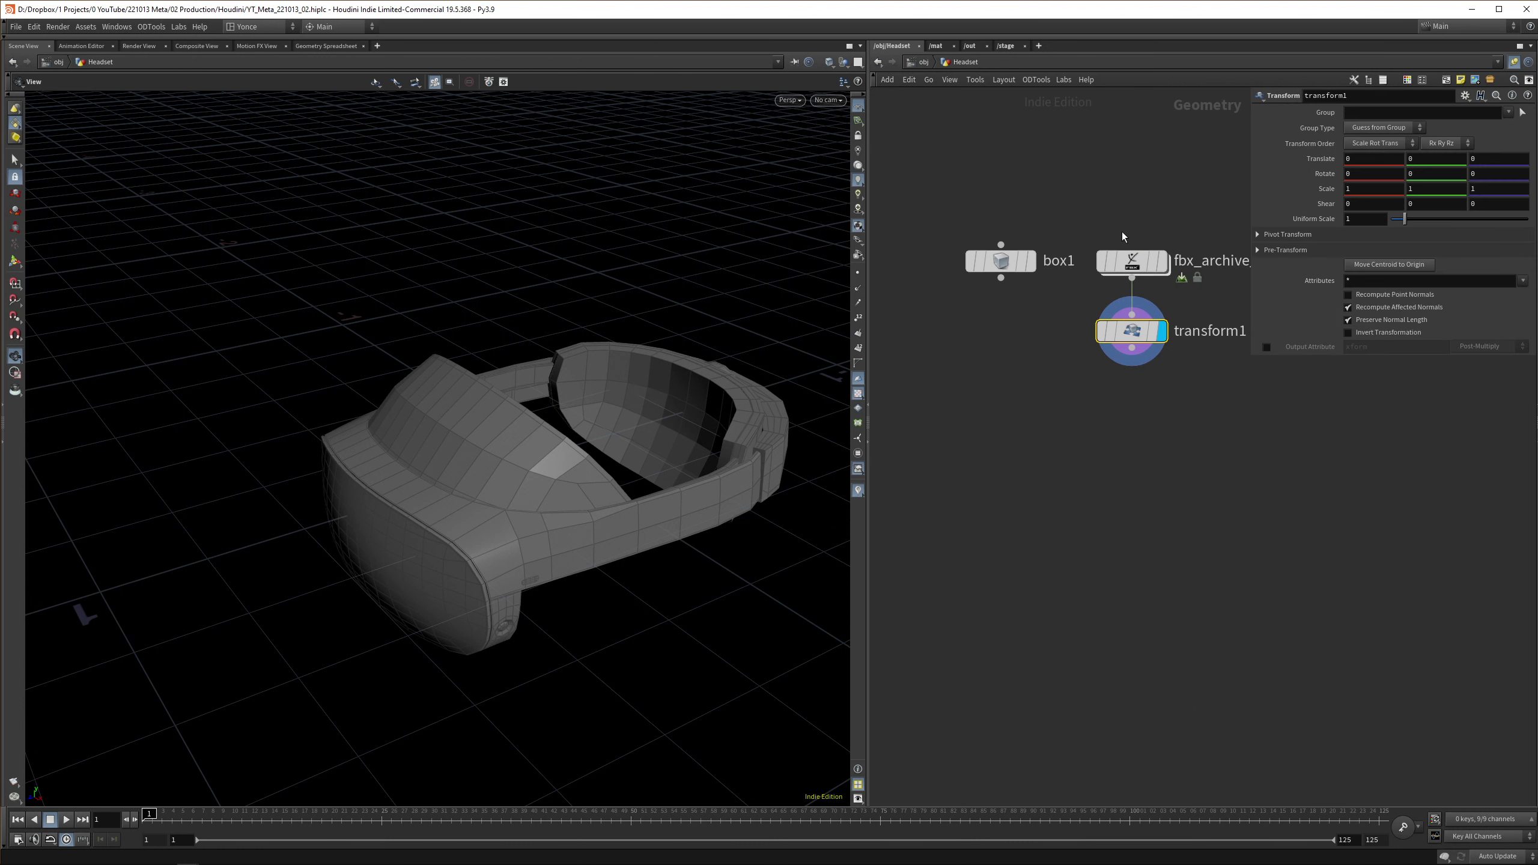
key("Return")
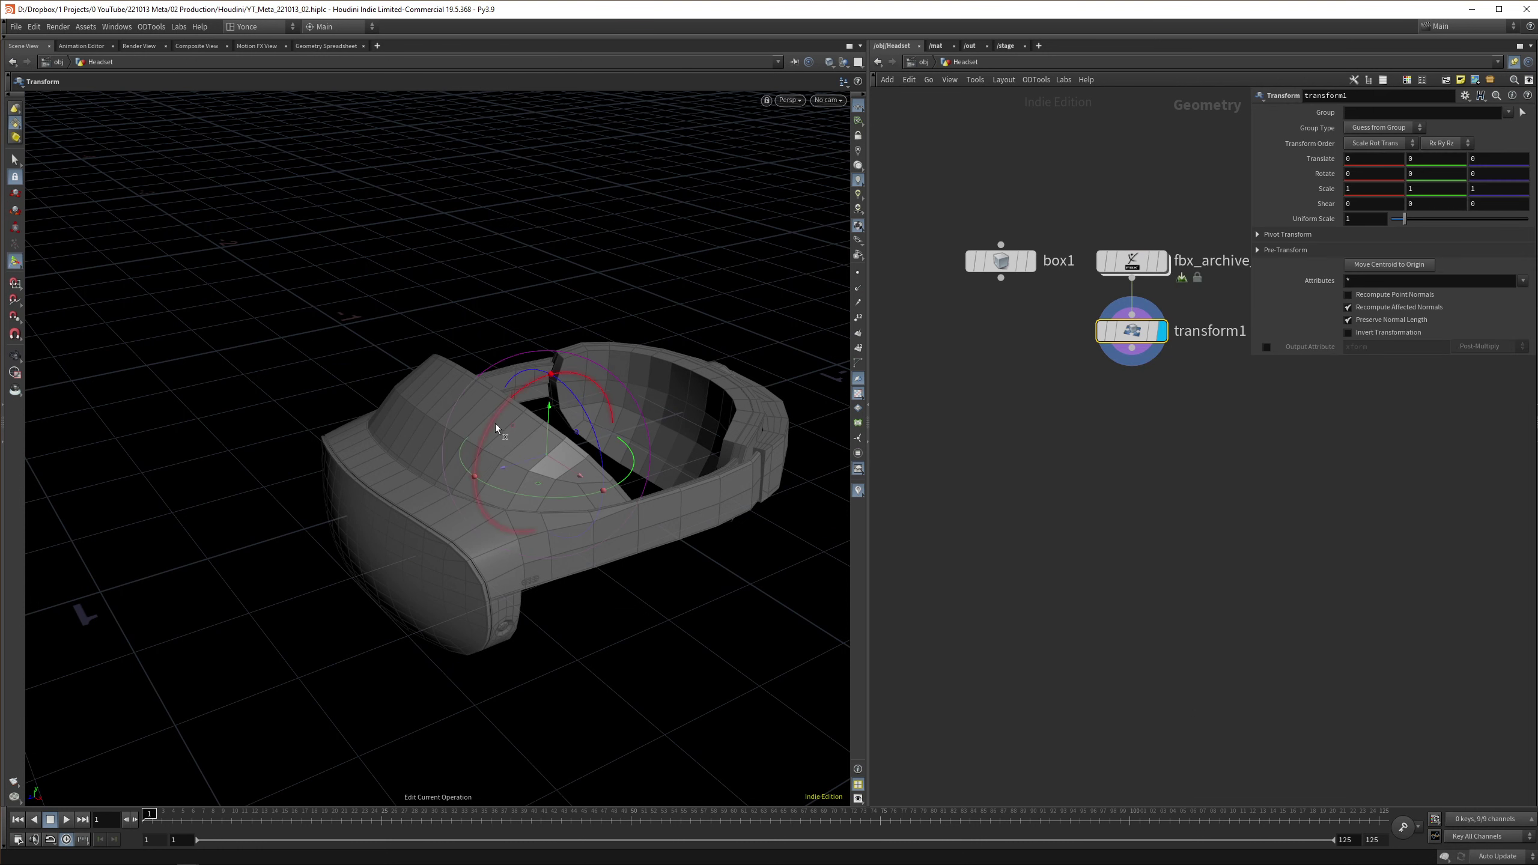
left_click_drag(495, 423, 608, 551)
middle_click_drag(607, 551, 594, 548, "alt")
Append a Labs Axis Align node after the Transform and set its Justify Y offset to -0.2
key("Tab")
type("axis a")
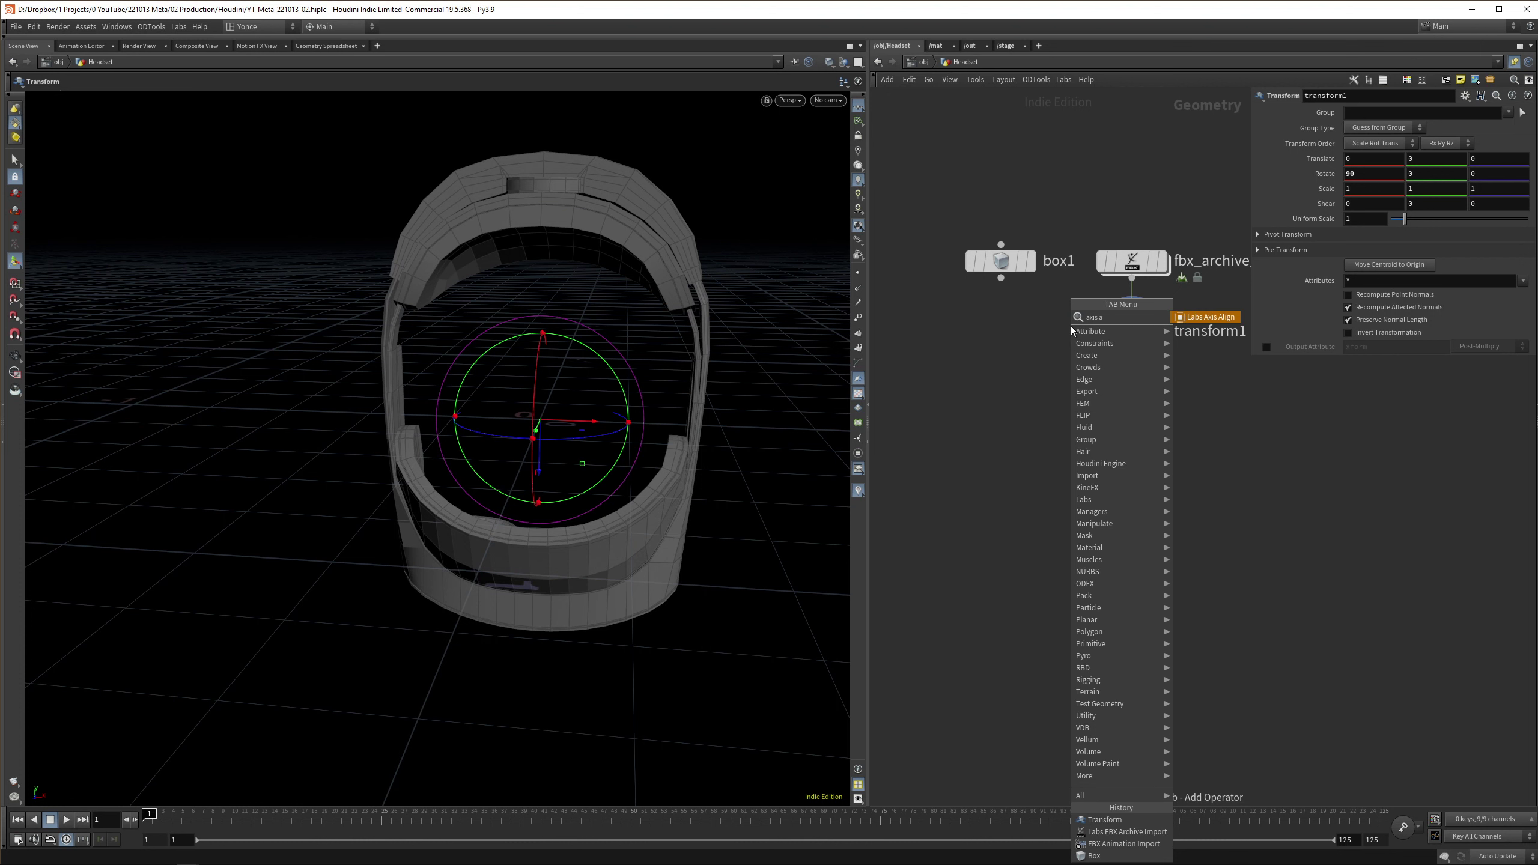
key("Return")
mouse_move(1483, 272)
middle_mouse_down()
mouse_move(1462, 272)
mouse_move(1485, 277)
middle_mouse_up()
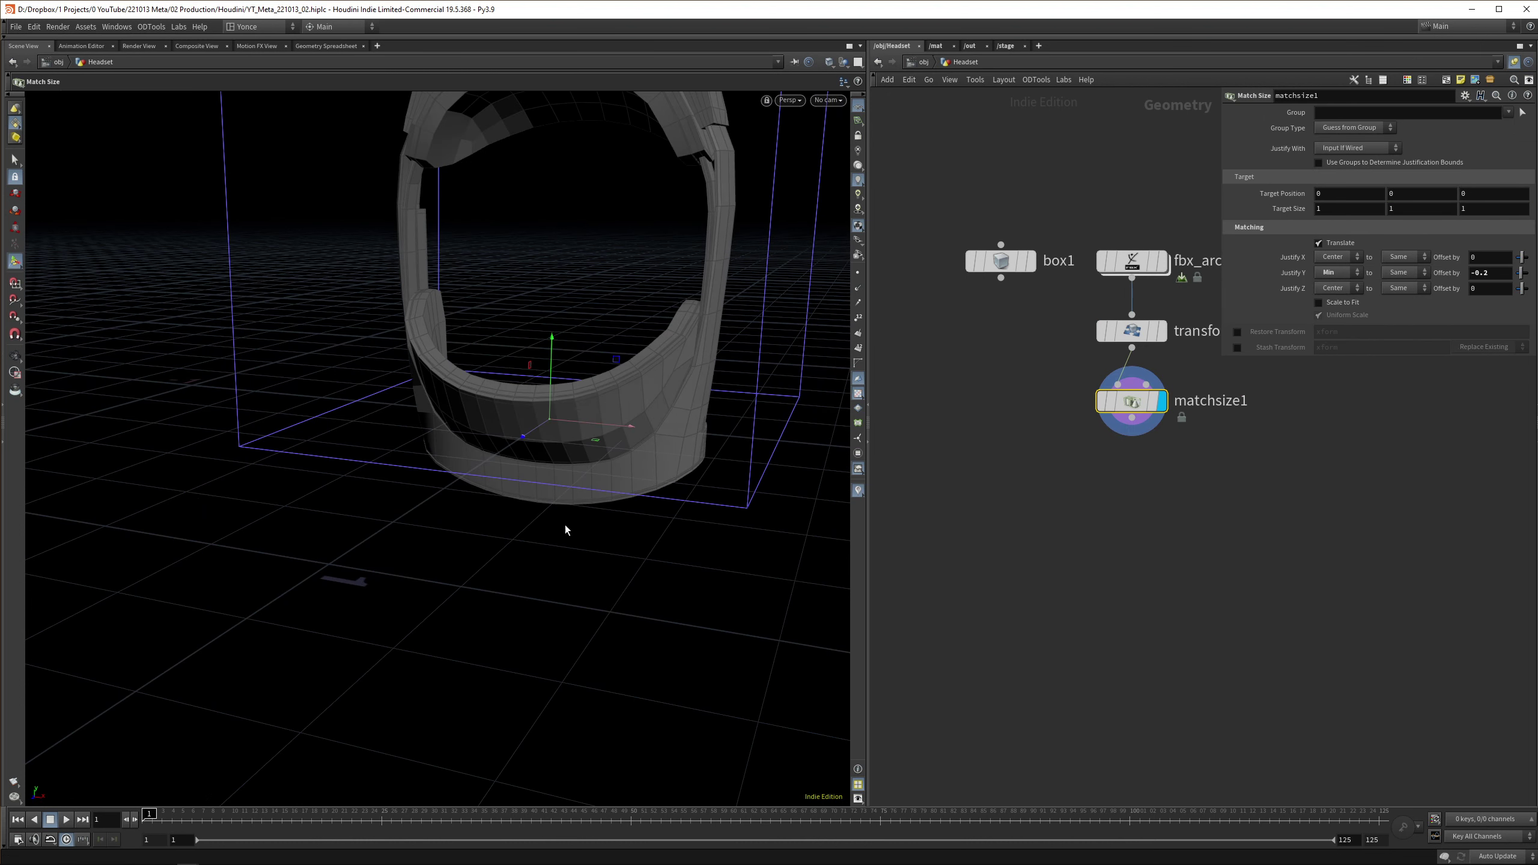
Examine from several angles how the headset's underside sits relative to the ground plane
key("Escape")
left_click_drag(580, 504, 489, 430)
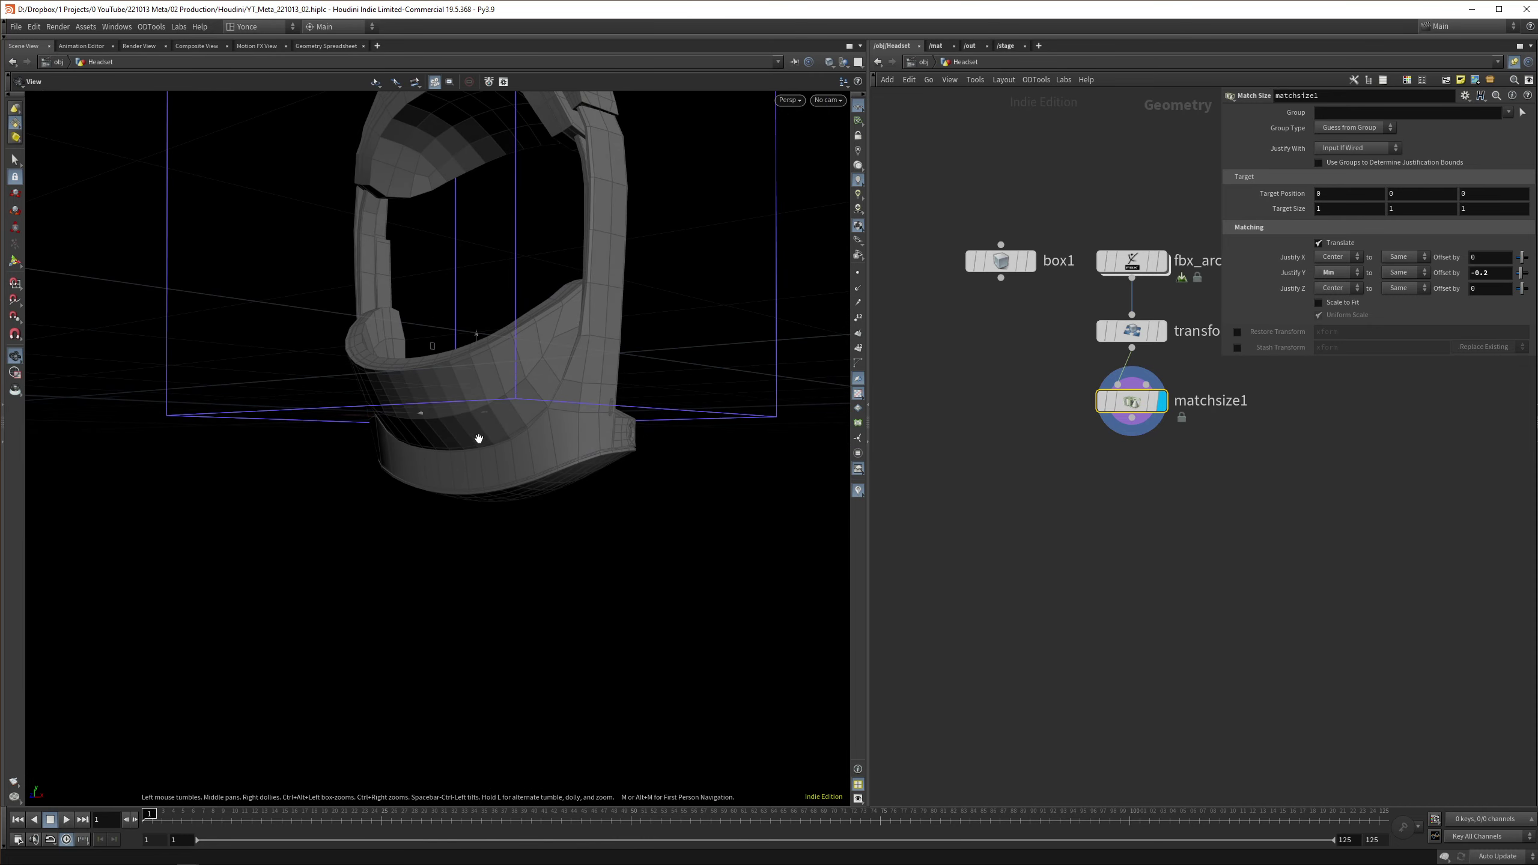
key("Return")
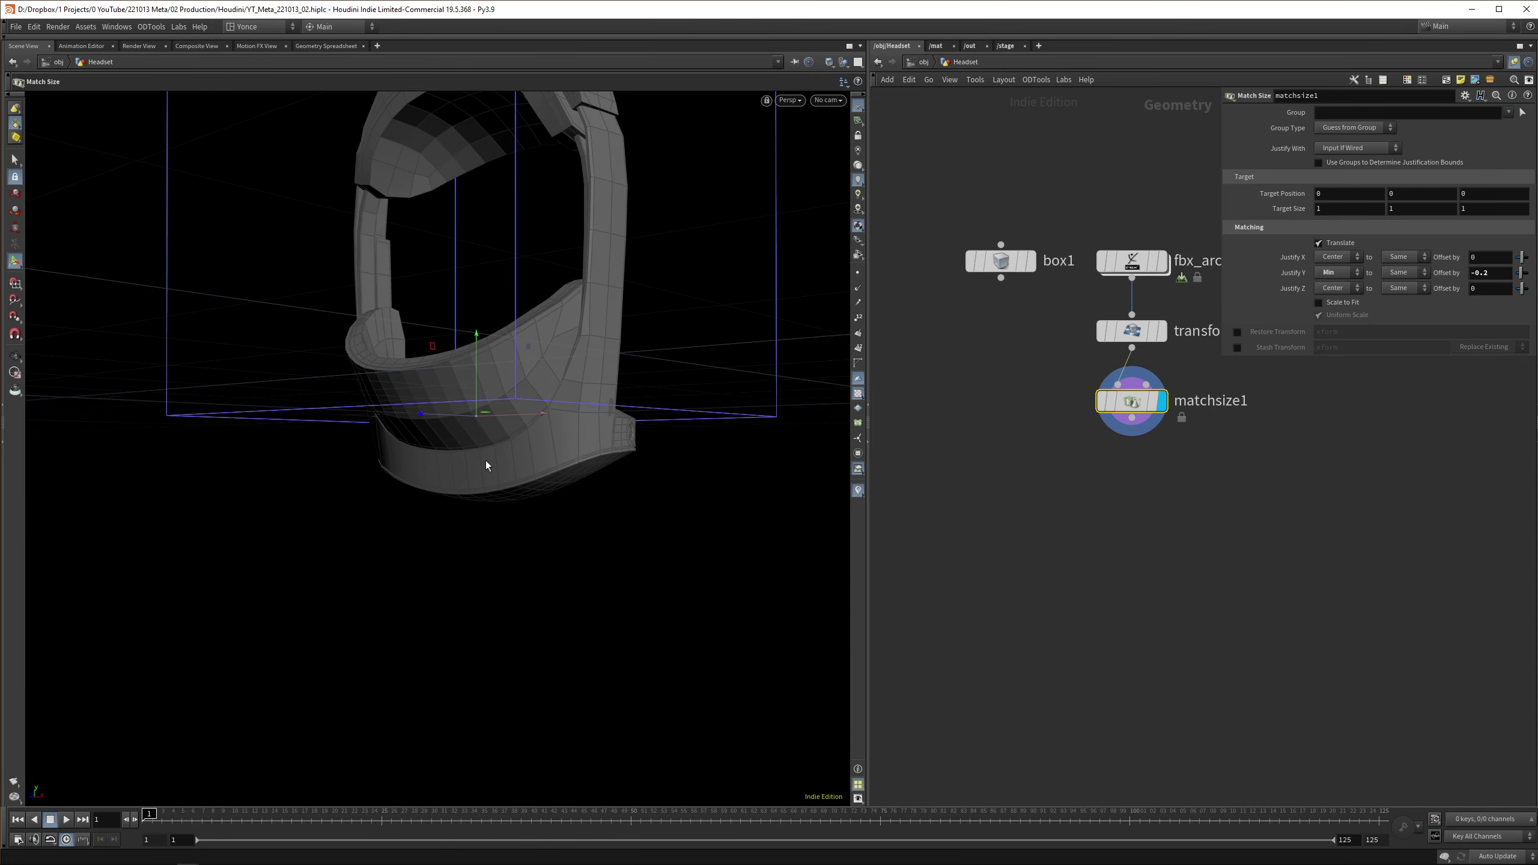
key("Escape")
left_click_drag(502, 422, 414, 587)
key("Return")
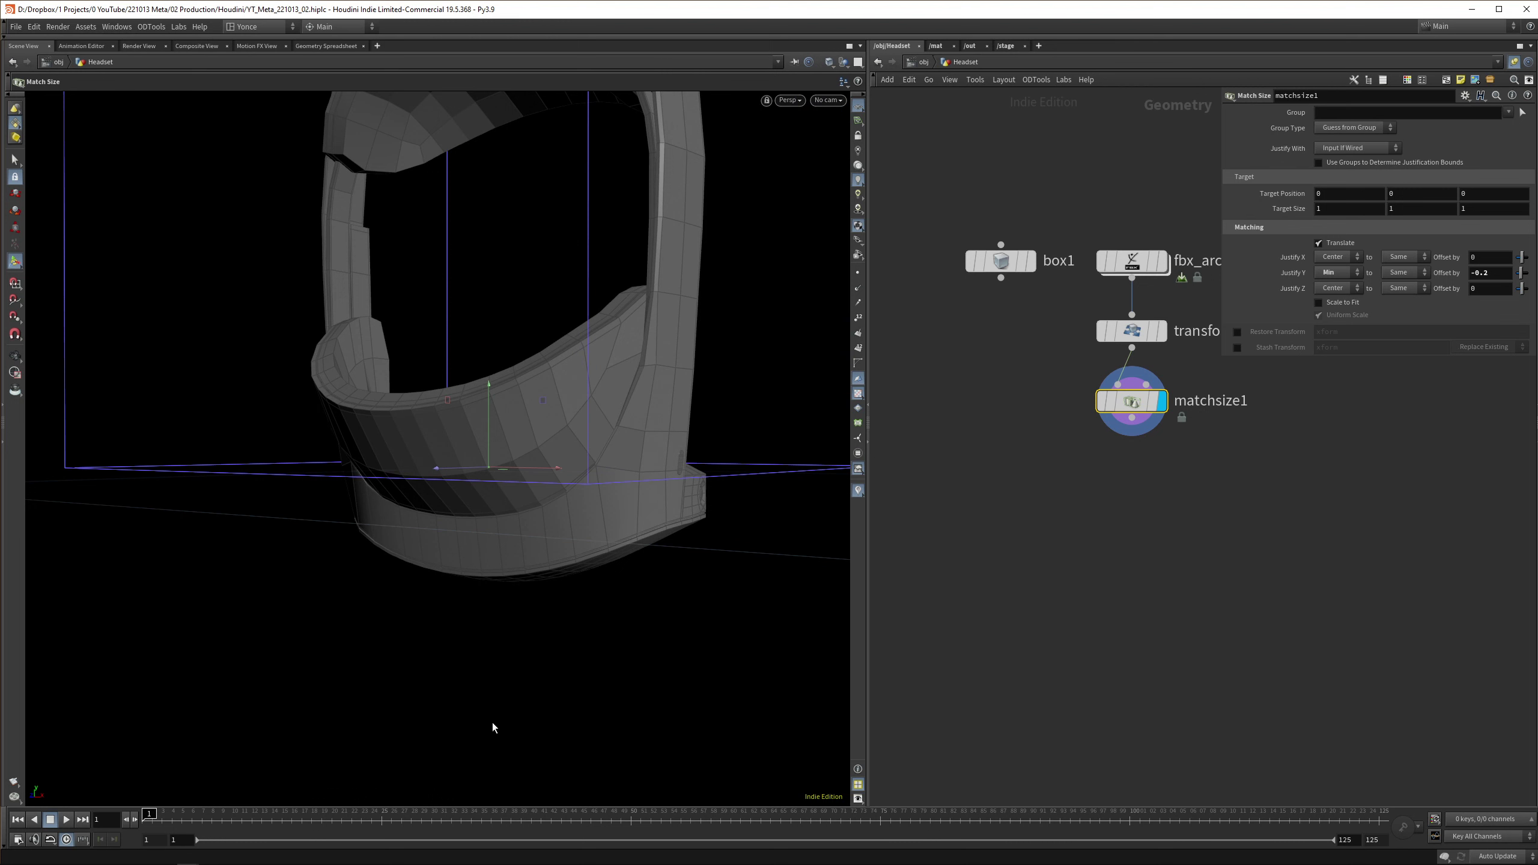
left_click_drag(497, 537, 493, 560, "alt")
left_click(1503, 275)
Append a second Transform node after the axis alignment node
key("Tab")
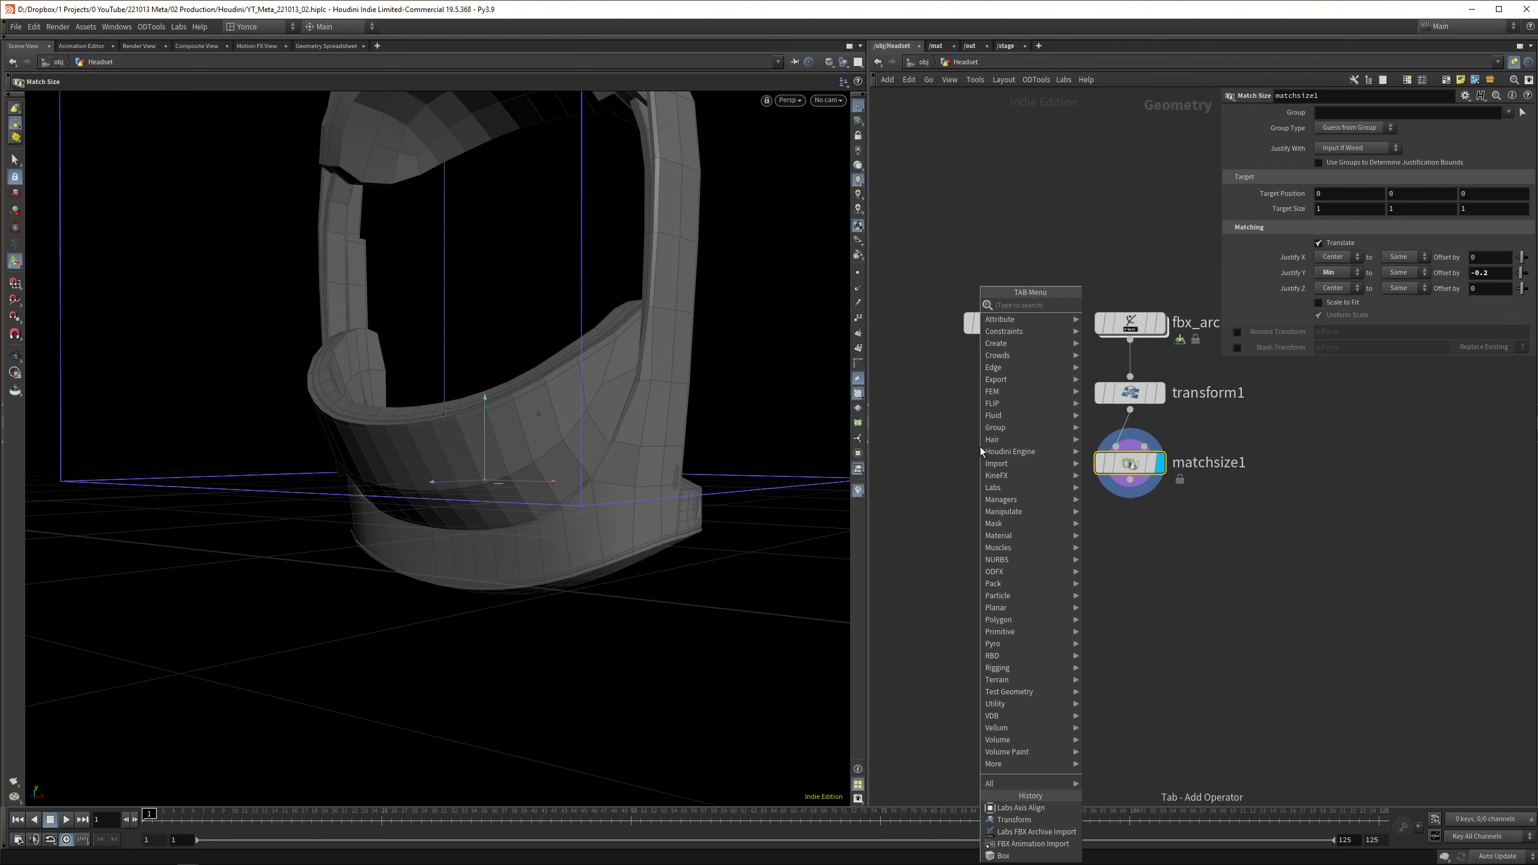
type("trans")
key("Return")
key("Return")
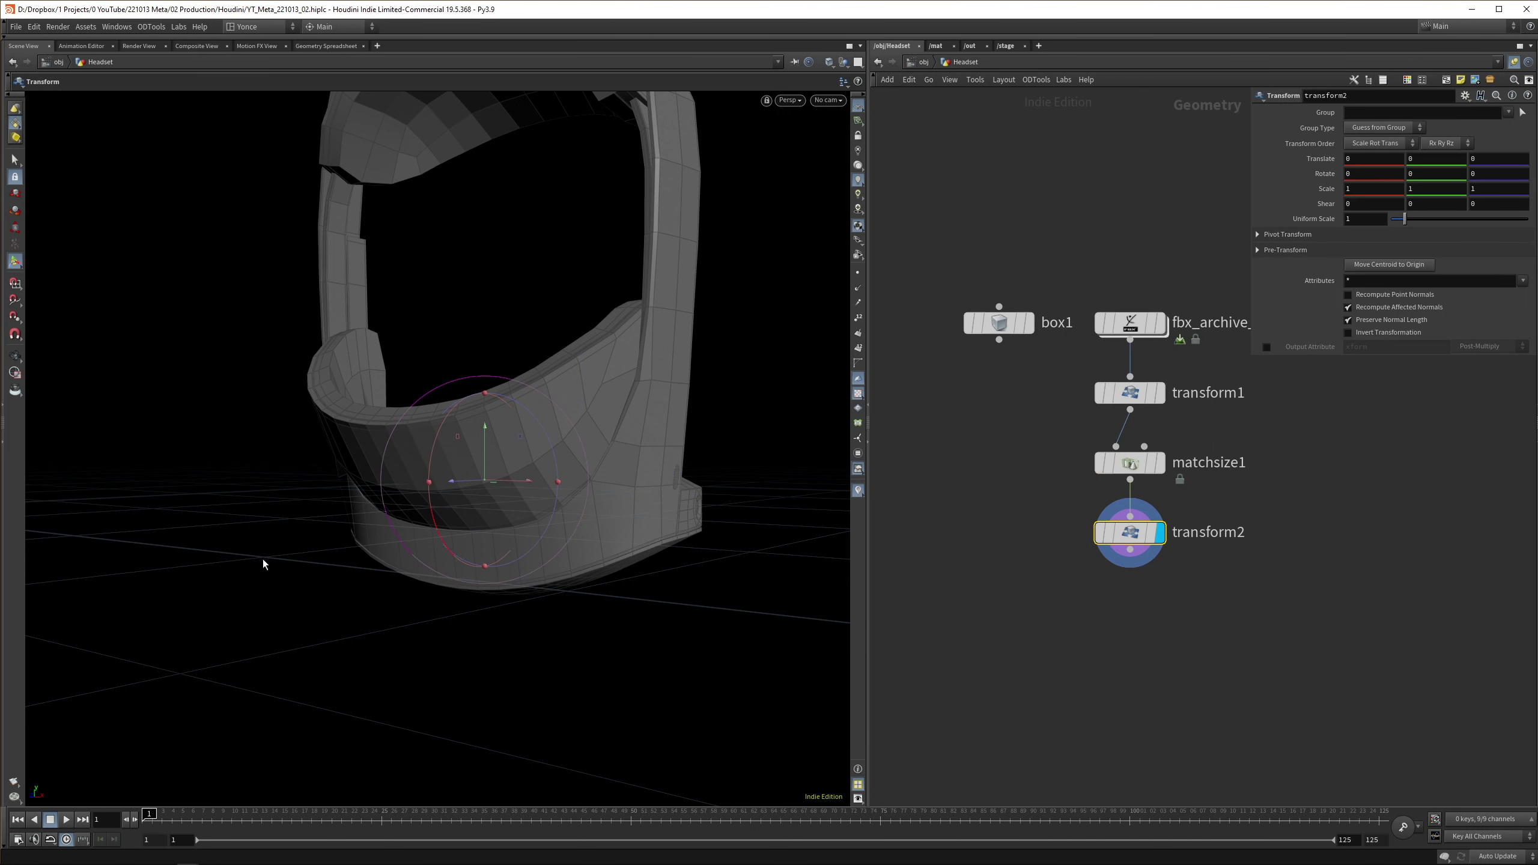
left_click_drag(415, 483, 419, 495, "alt")
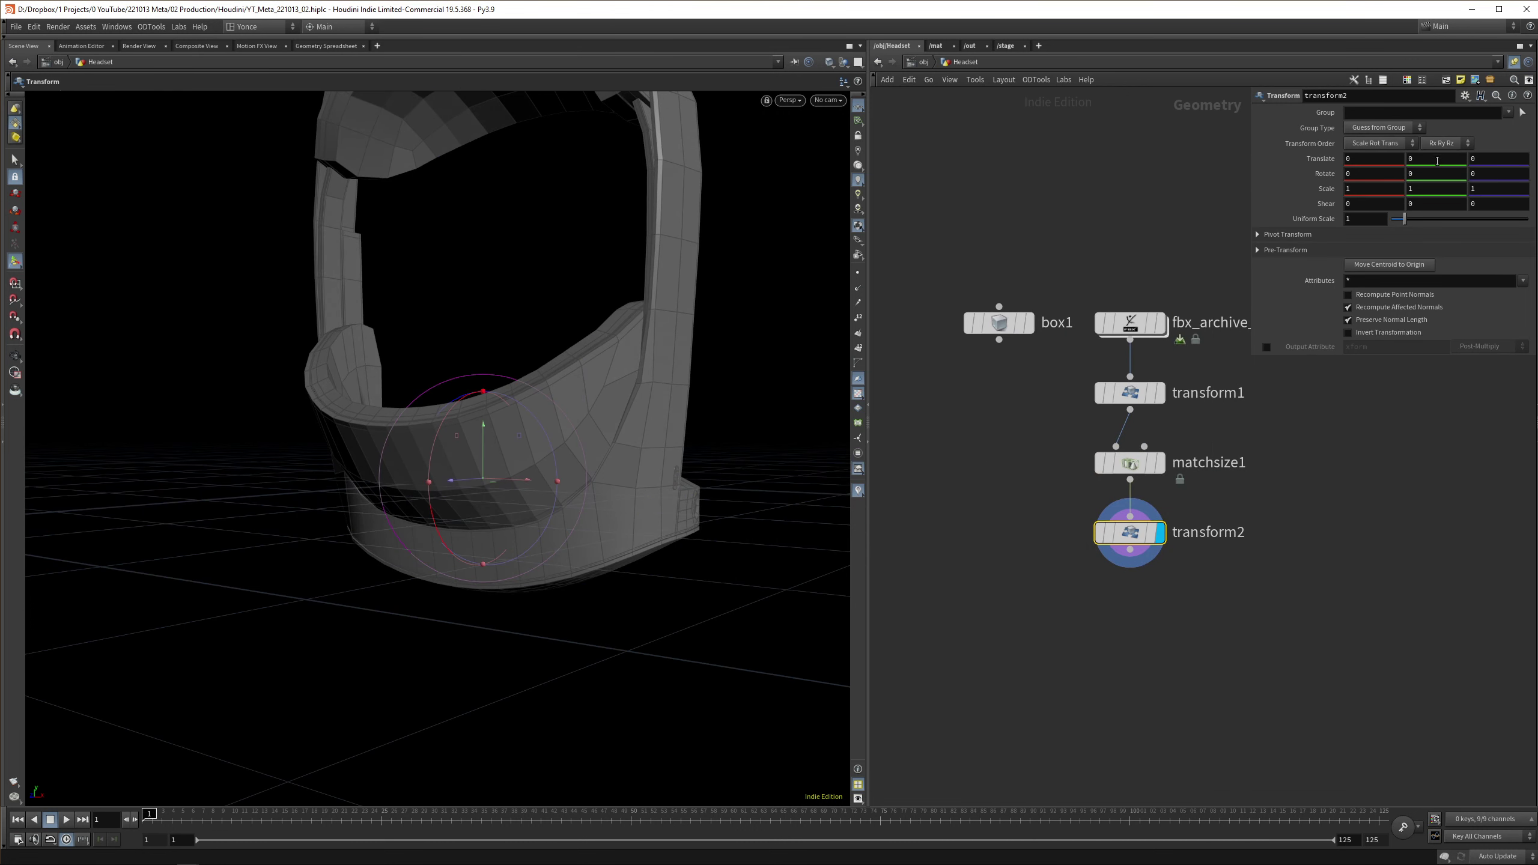
Try raising the headset by 0.4 in Y with the second Transform, and restore the default translation
middle_click_drag(1437, 160, 1468, 148)
left_click_drag(404, 504, 409, 518, "alt")
middle_click_drag(1469, 148, 1468, 148)
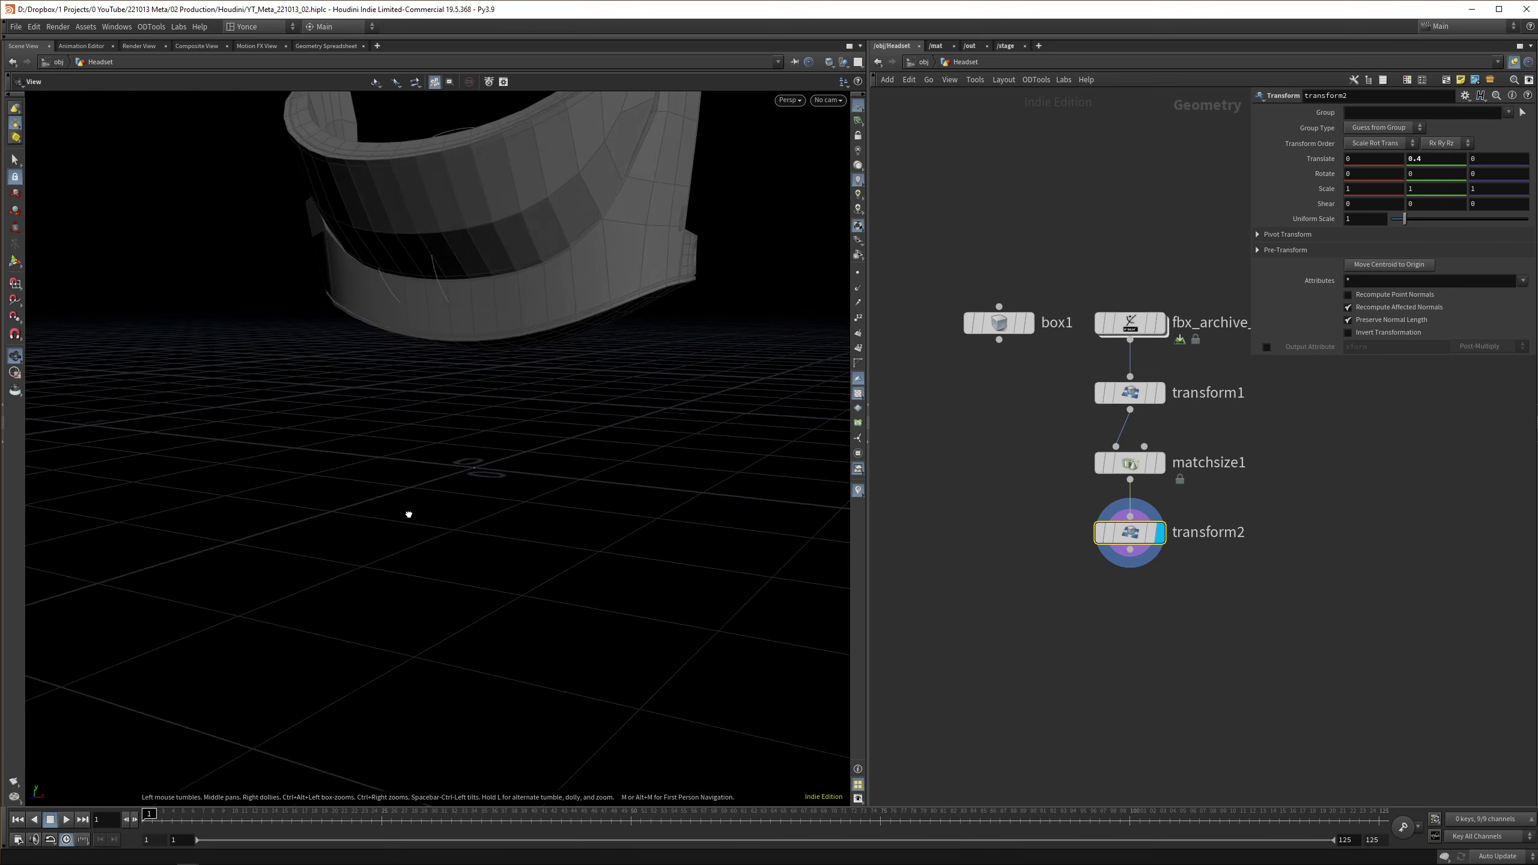
left_click_drag(408, 518, 652, 520, "alt")
key("Return")
middle_click(1455, 155, "ctrl")
Append a Null node after the second Transform and name it OUT_HEADSET
middle_click_drag(1204, 656, 1172, 633)
left_click_drag(1197, 575, 1023, 485)
key("Tab")
type("null")
key("Return")
key("Return")
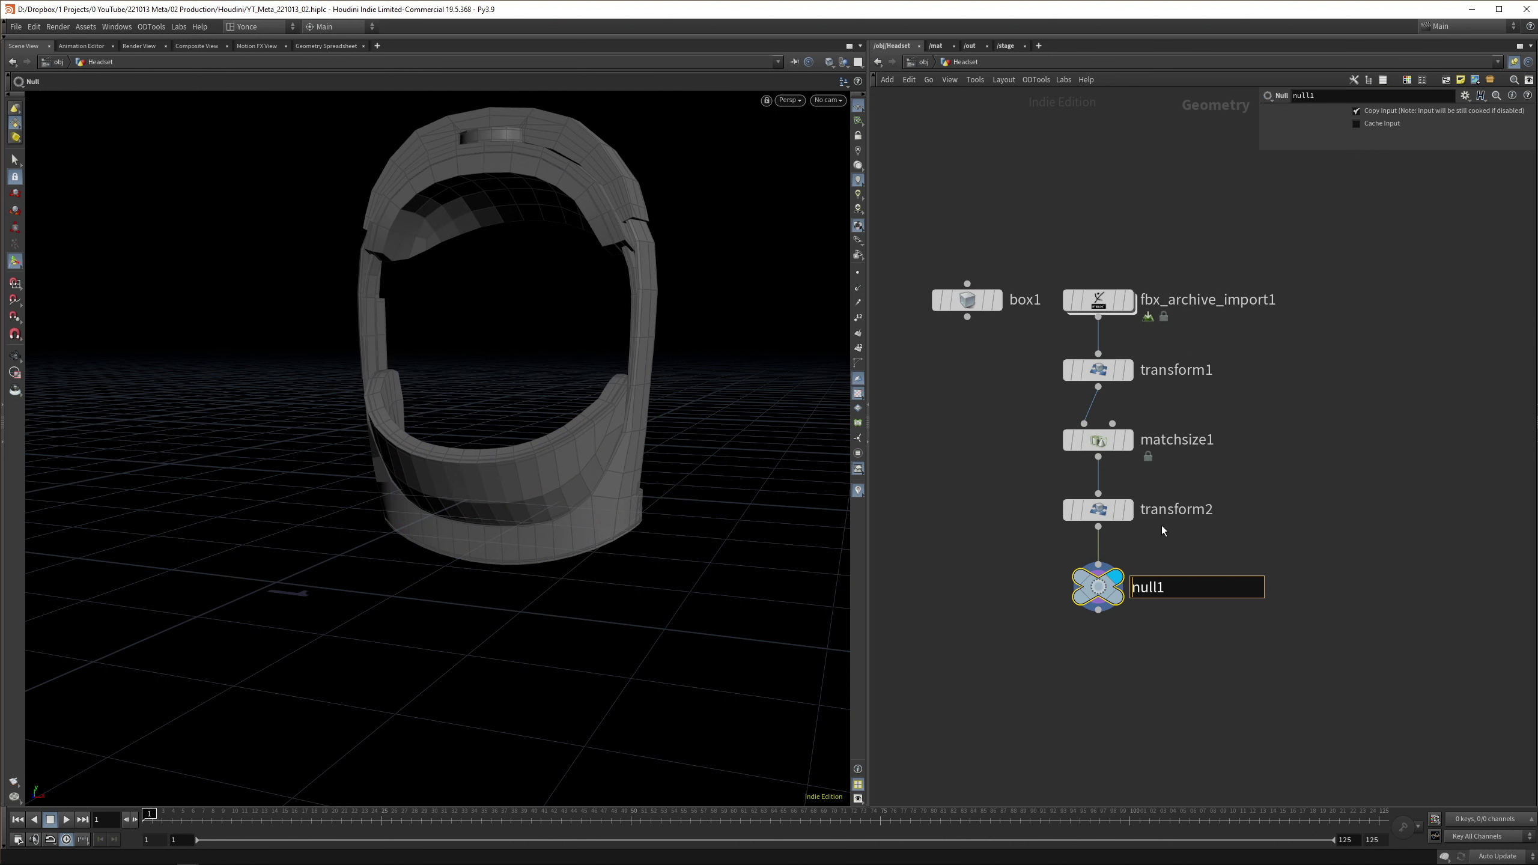
type("OUT_HEADSET")
key("Return")
Rename the second Transform node as Animation
double_click(1168, 510)
type("Animation")
key("Return")
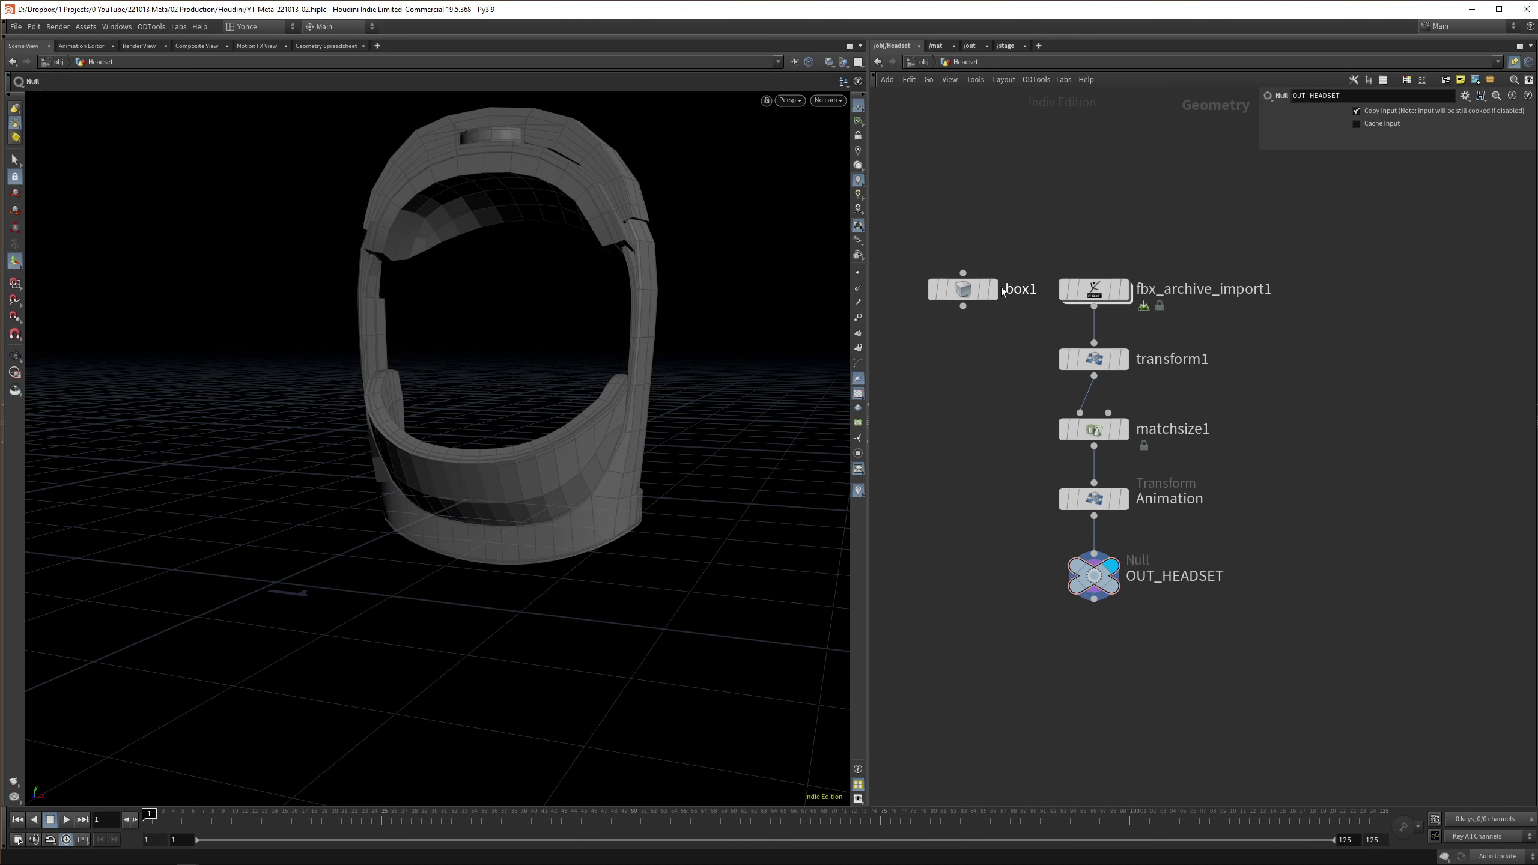
Try feeding the box into the first Transform in place of the headset, and reconnect the FBX import
left_click_drag(963, 306, 1093, 343)
key("Escape")
left_click_drag(514, 443, 473, 457)
key("Return")
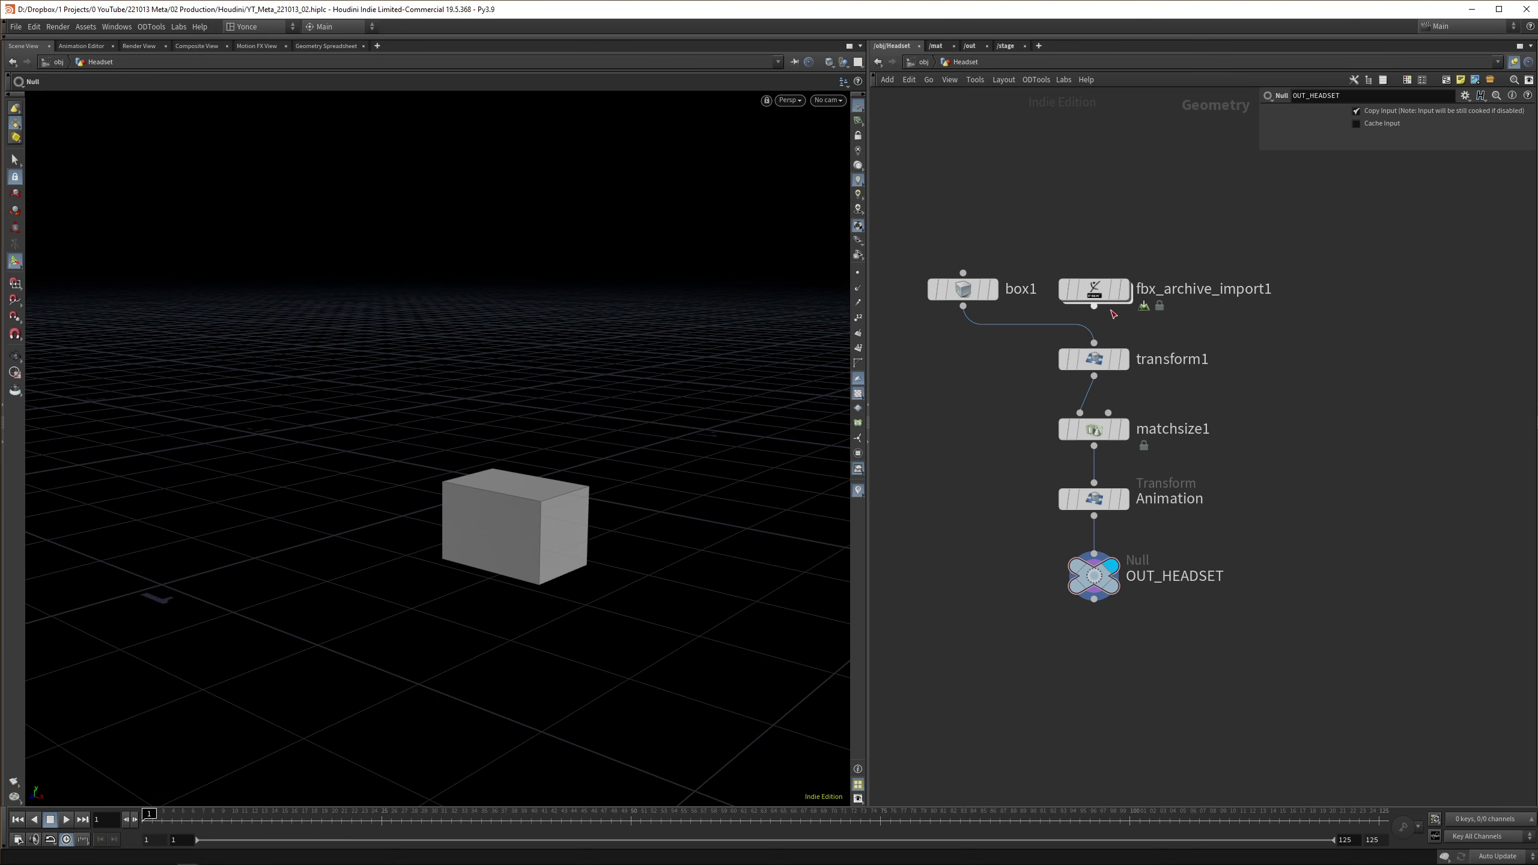
left_click_drag(1094, 307, 1093, 344)
Create a grid object below Headset at object level, name it Surface, and save the scene
key("u")
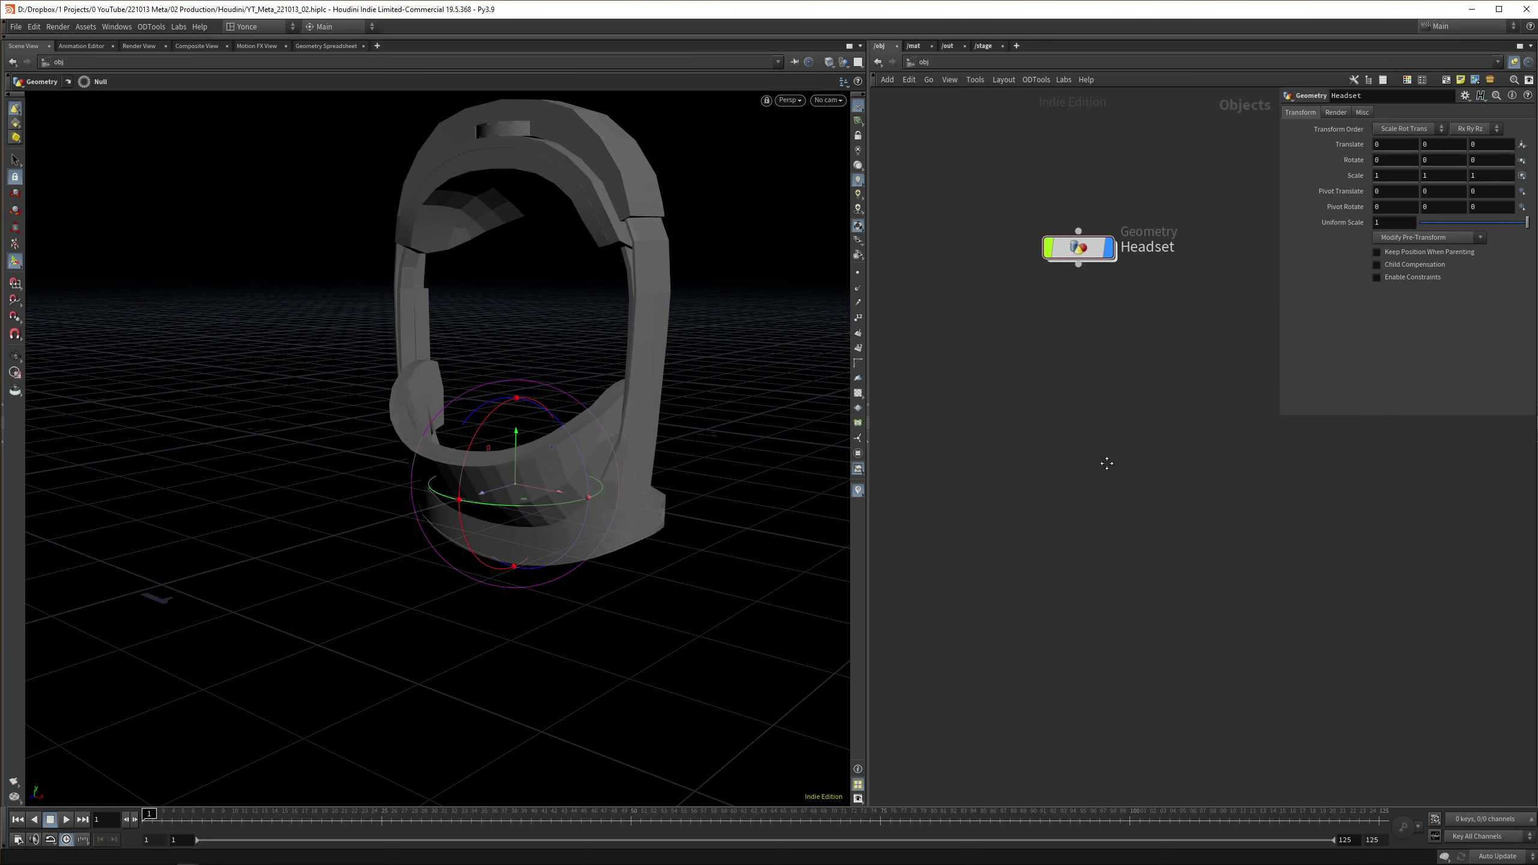
key("Tab")
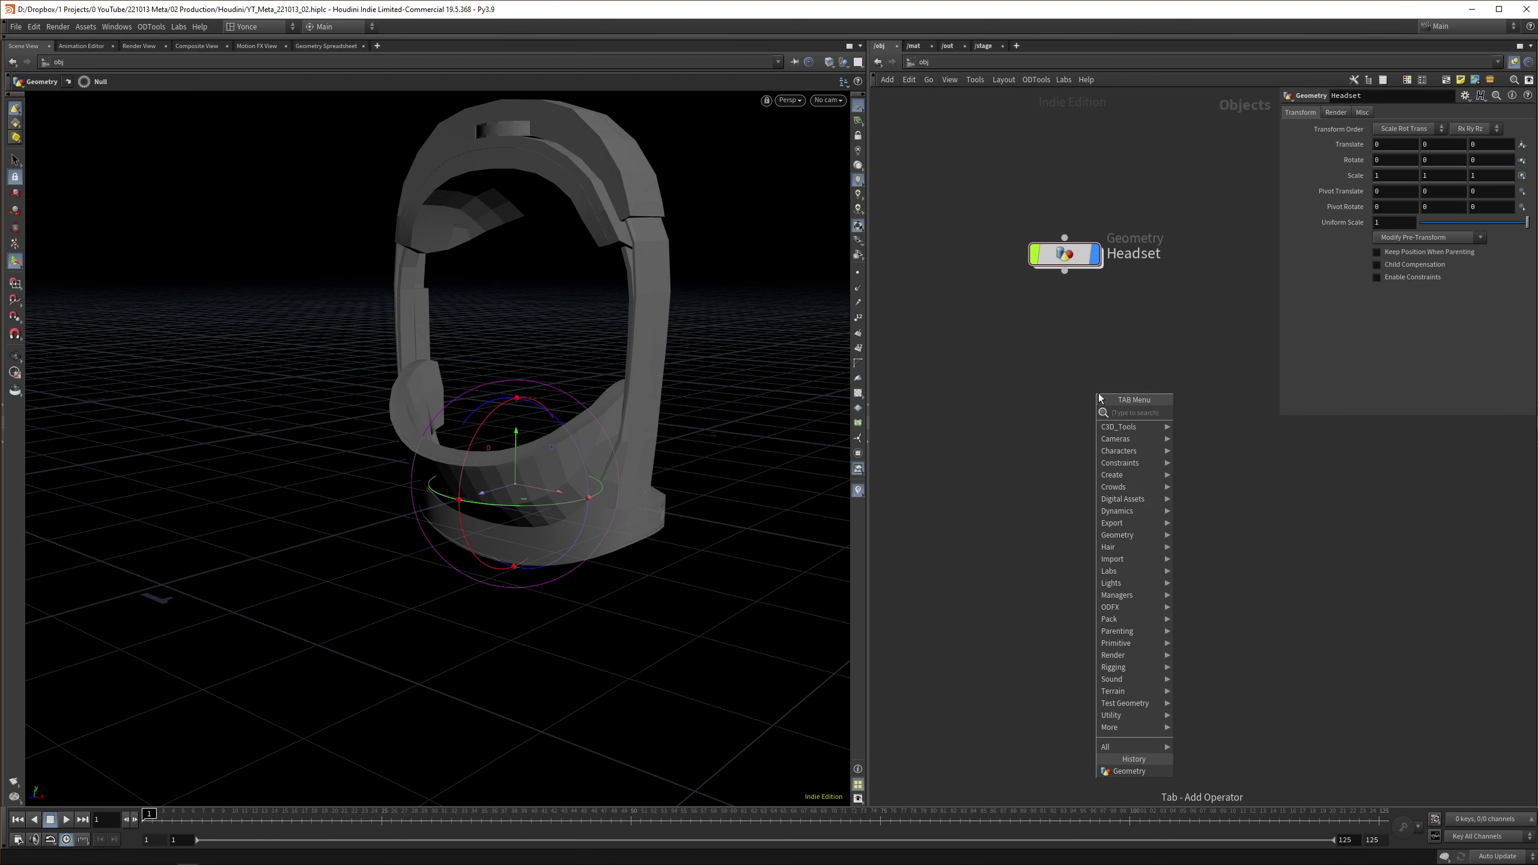
type("nu")
key("Return")
left_click(1056, 352)
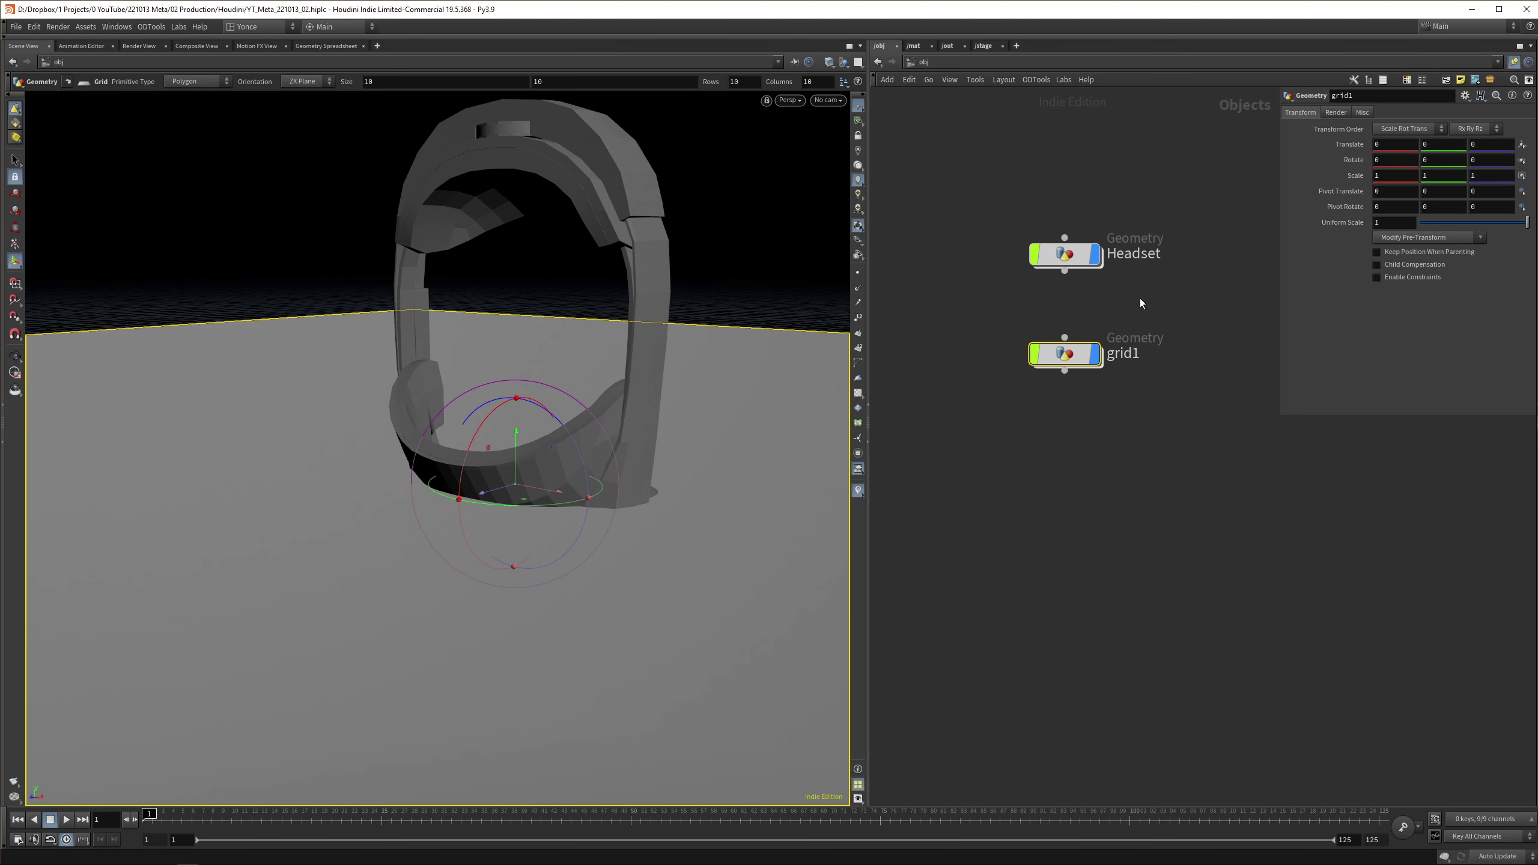
left_click_drag(1083, 259, 1083, 283)
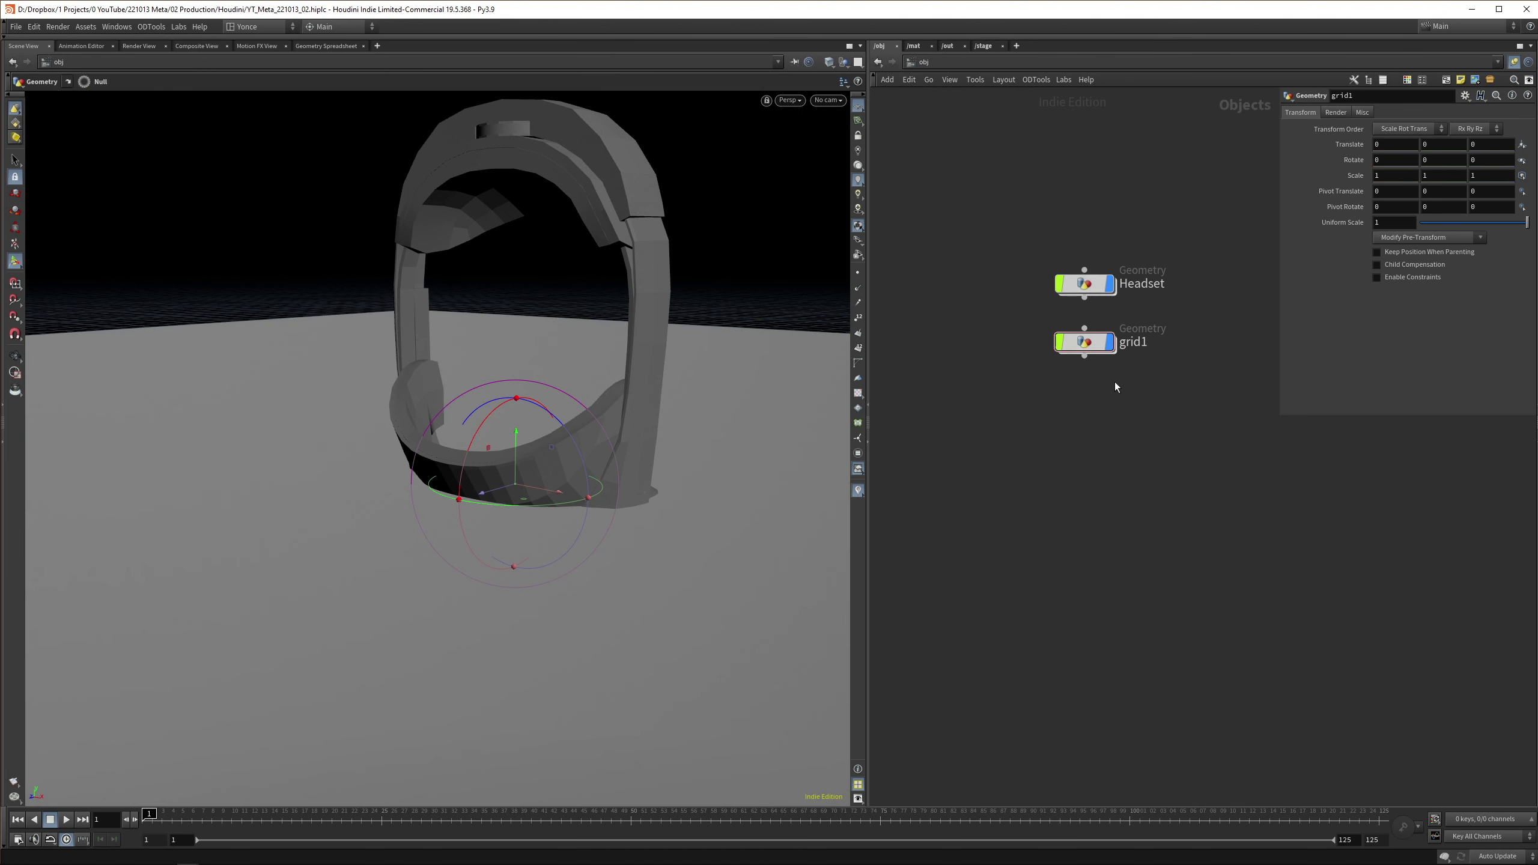
key("ctrl+s")
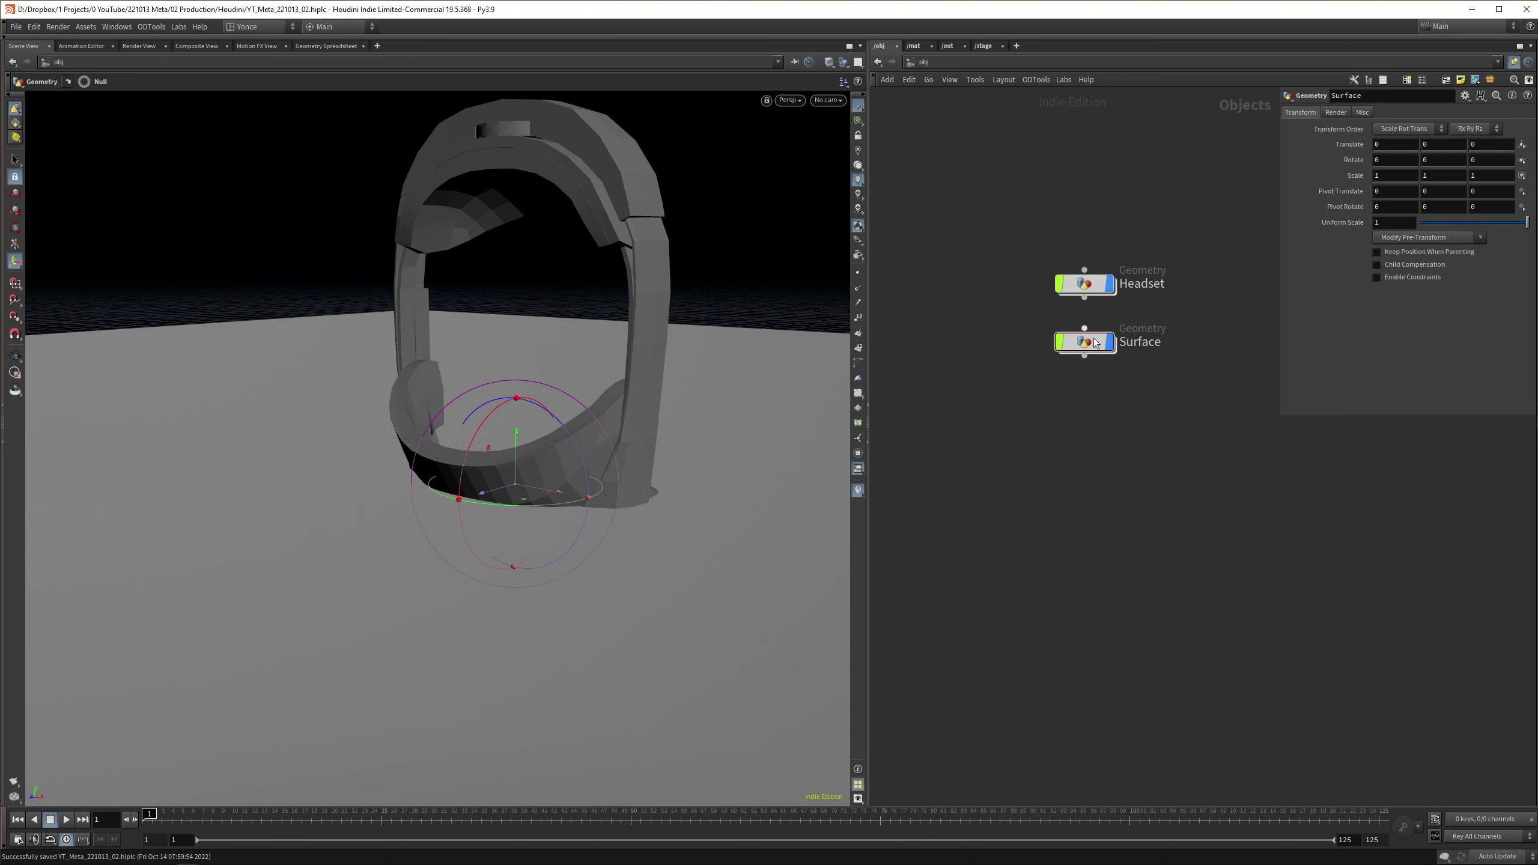
Set the size of the grid inside the Surface object to 2 × 2
double_click(1084, 343)
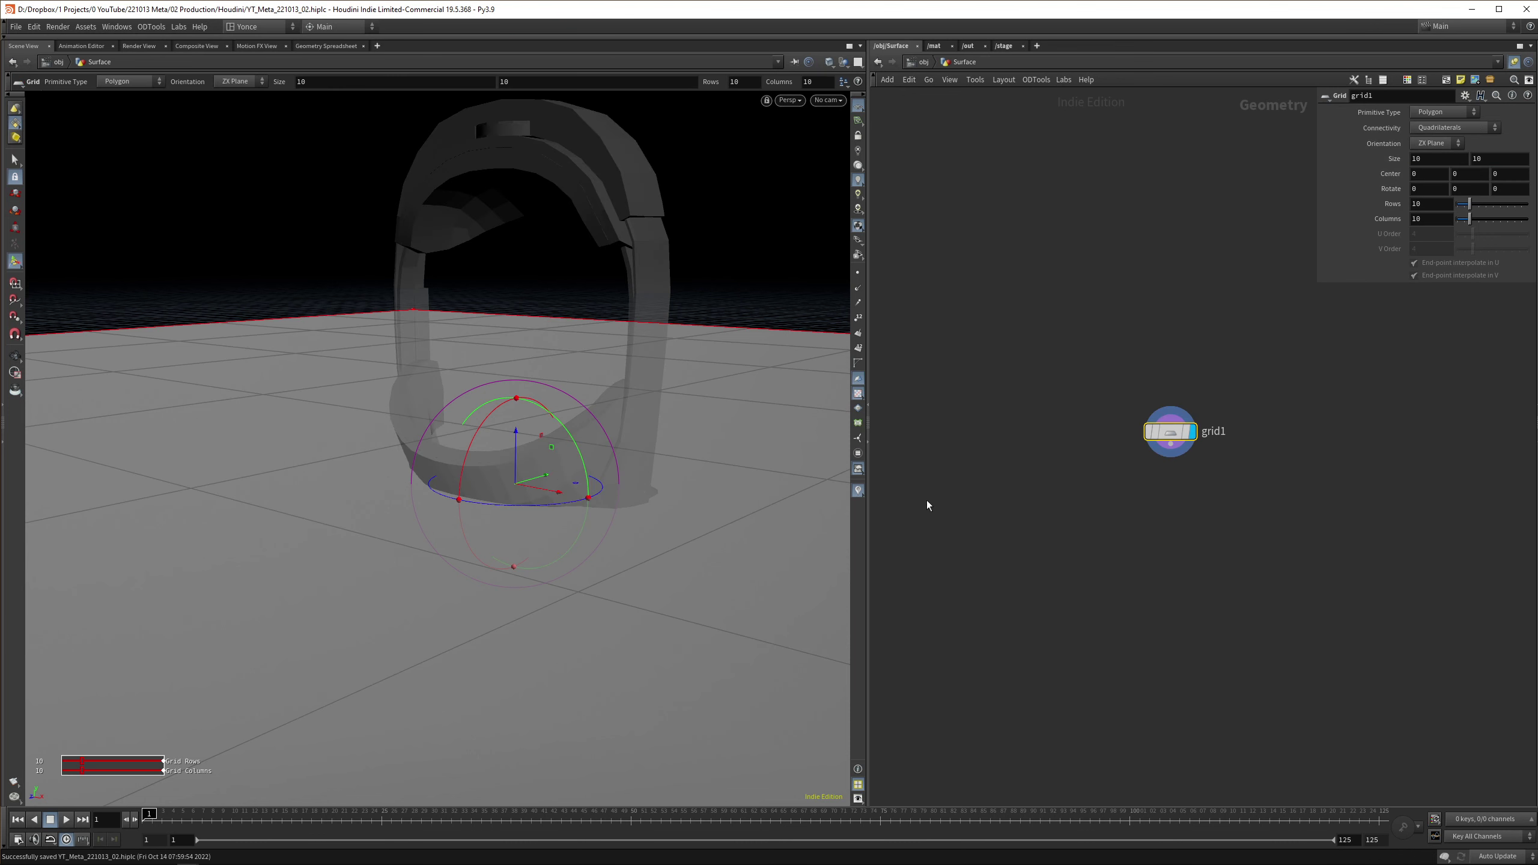
middle_click_drag(1107, 315, 1013, 272)
middle_click_drag(1396, 160, 1342, 141)
left_click_drag(393, 539, 446, 574, "alt")
middle_click_drag(491, 469, 482, 615, "alt")
right_click(475, 598, "alt")
left_click(409, 546)
middle_click_drag(596, 531, 634, 481, "alt")
Set the uniform scale of the first Transform inside the Headset object to 0.5
left_click(921, 62)
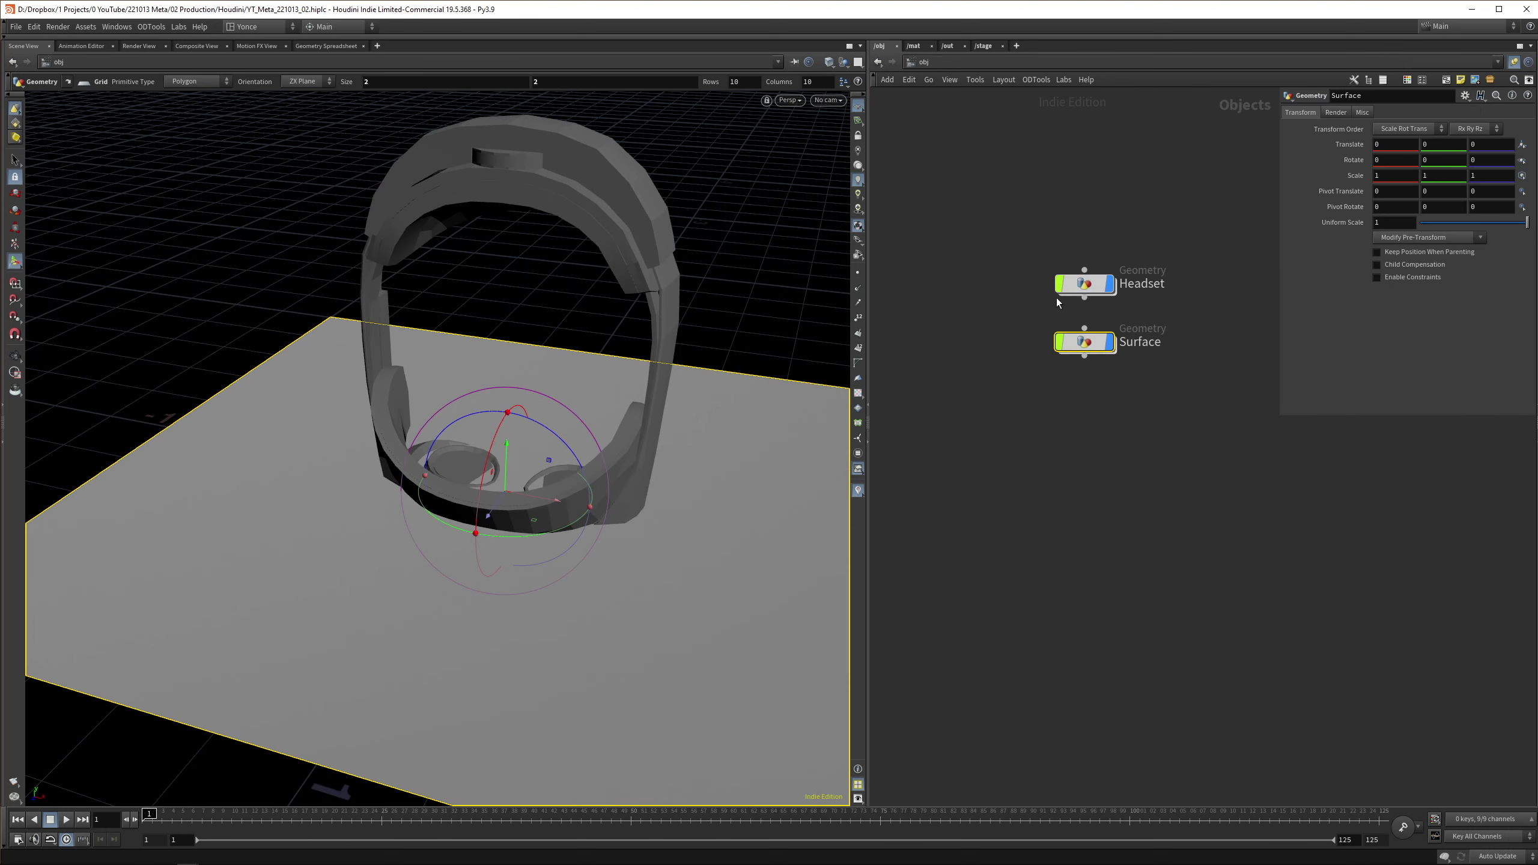
double_click(1076, 343)
left_click(1004, 322)
left_click_drag(533, 448, 506, 476, "alt")
left_click(1156, 387)
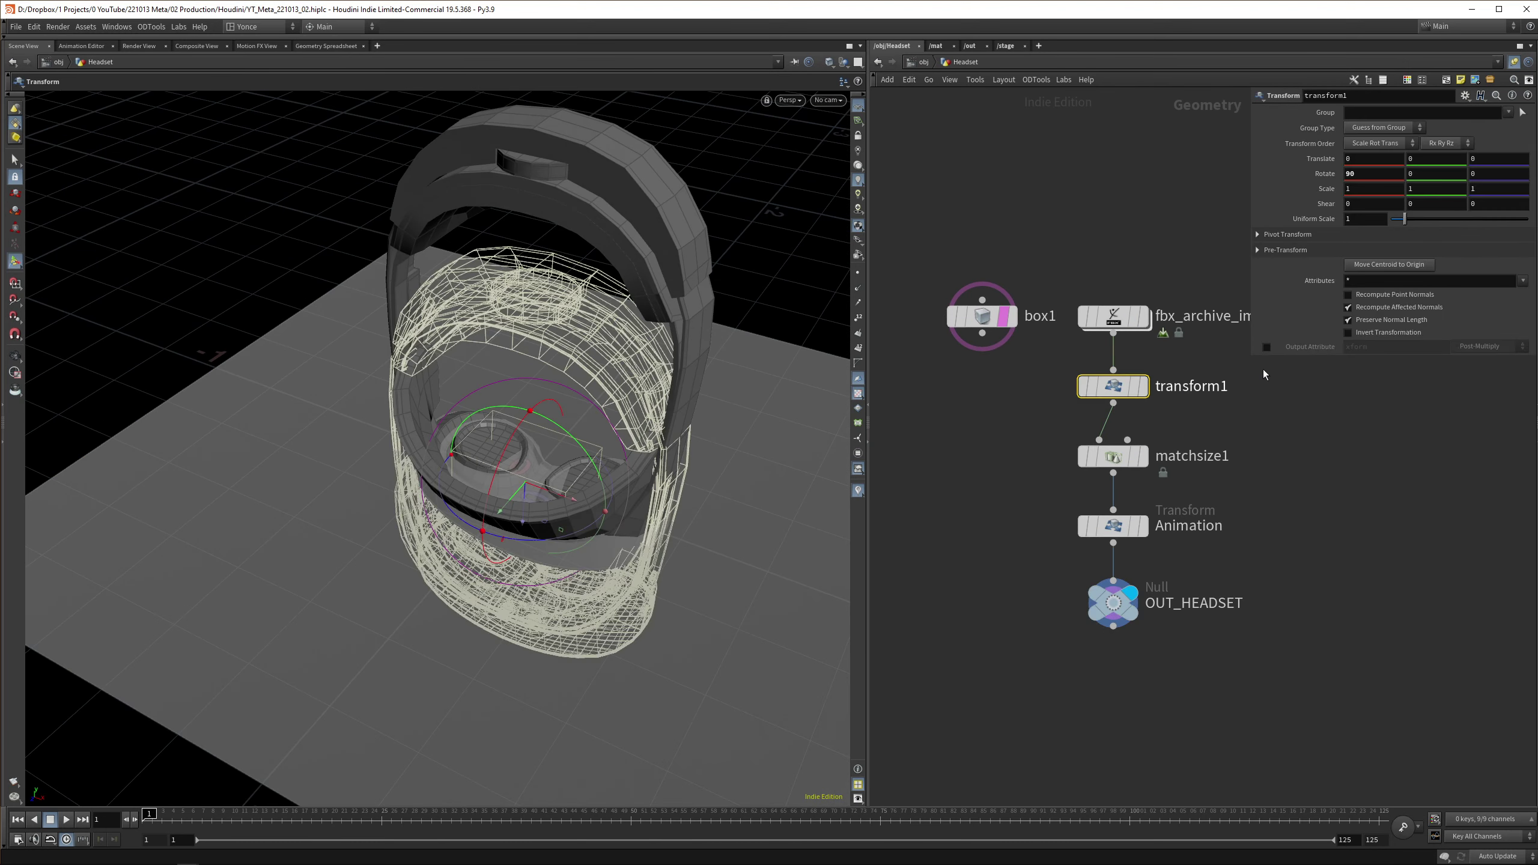
double_click(1370, 220)
type("0.5")
key("Return")
key("Escape")
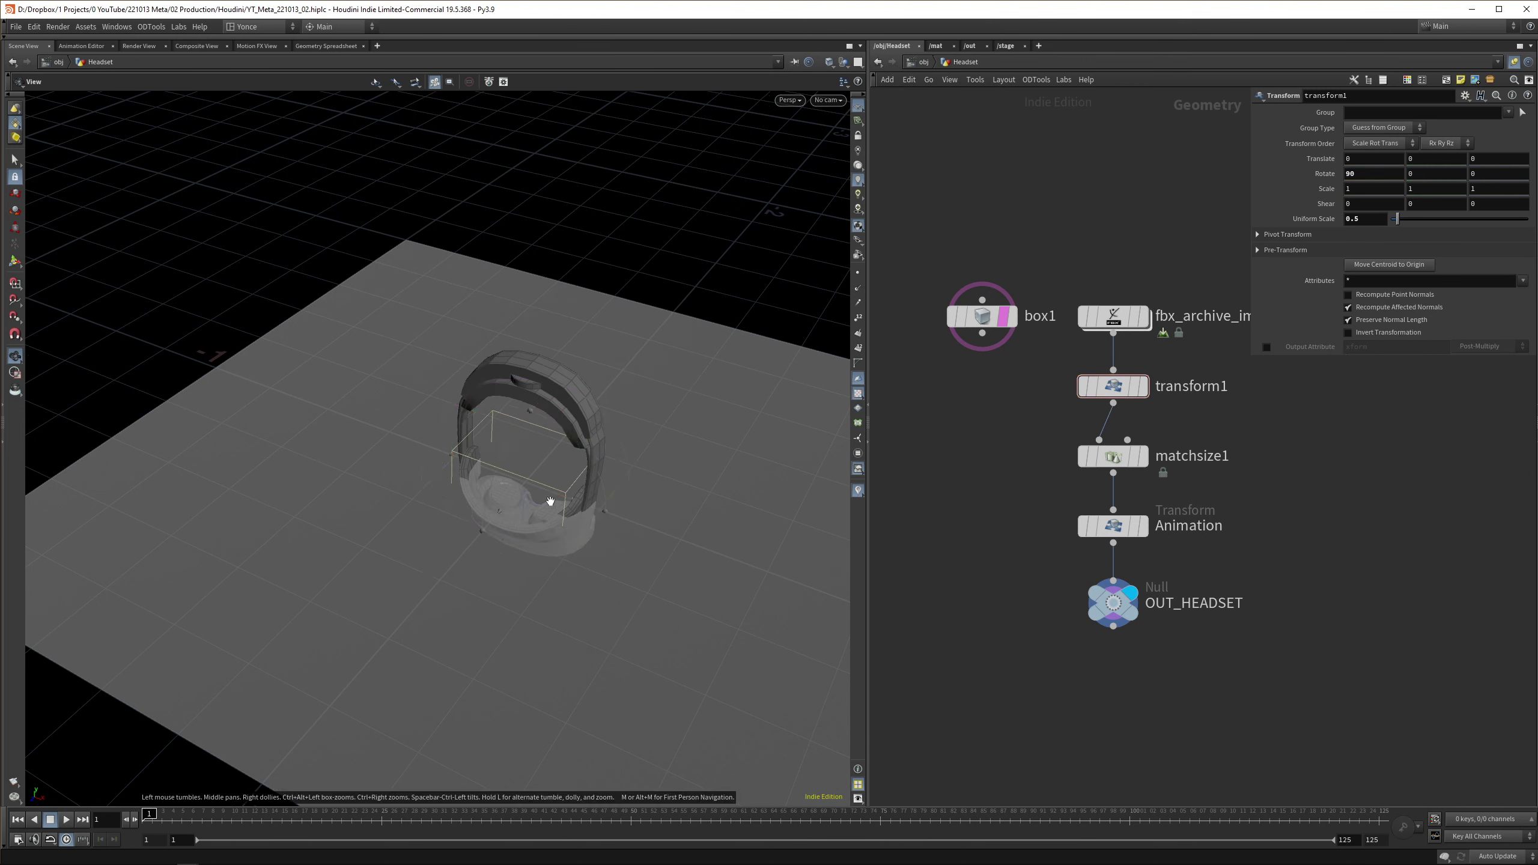
left_click_drag(543, 494, 465, 491)
key("Return")
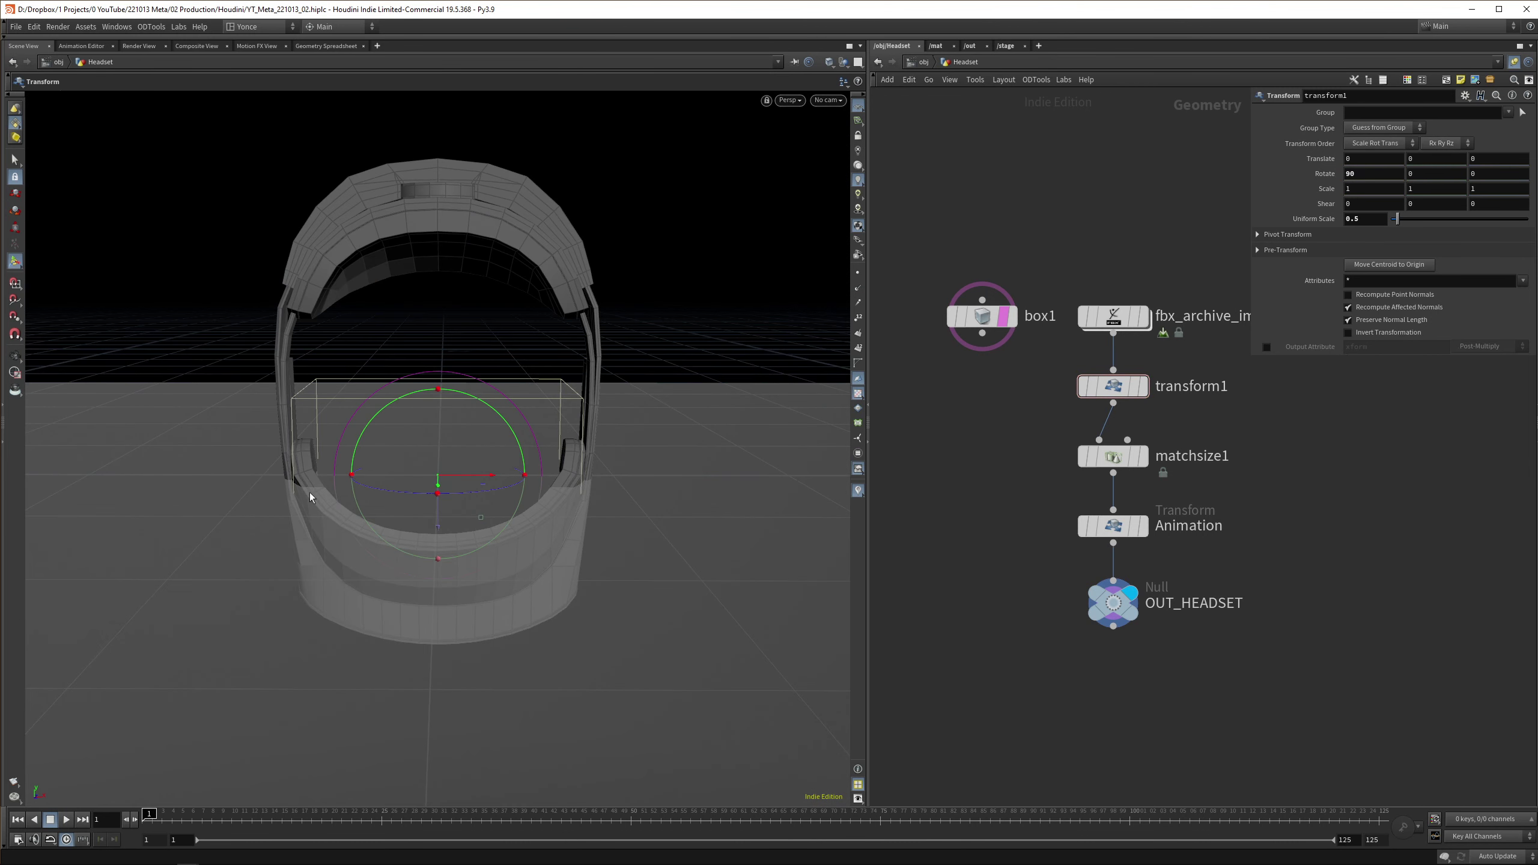
left_click_drag(580, 477, 457, 548, "alt")
key("Escape")
middle_click_drag(456, 547, 575, 578)
key("Return")
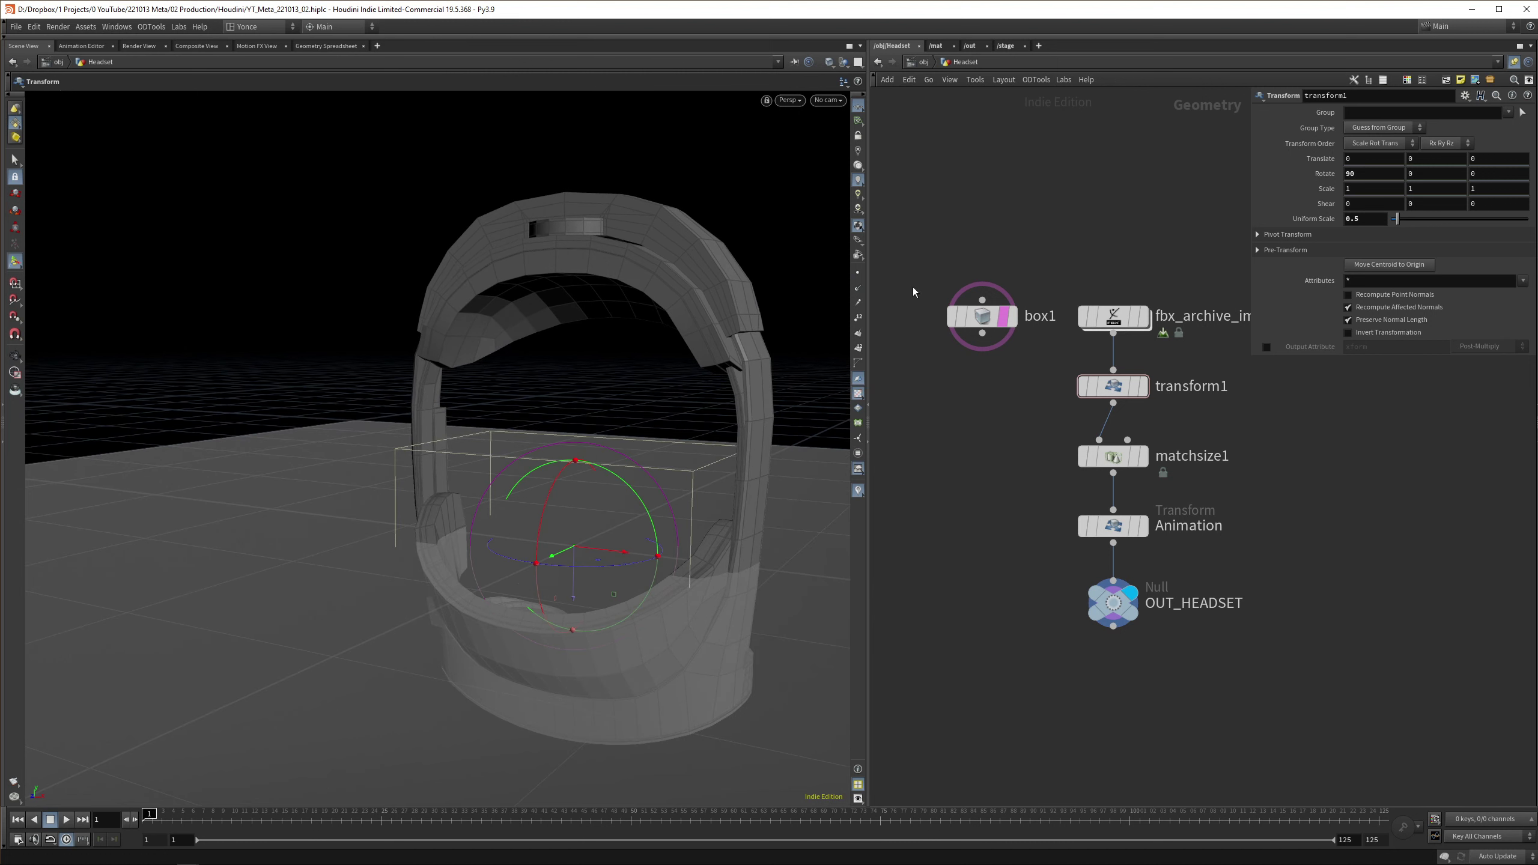
Set the size of the grid inside the Surface object to 1 × 1 and save the scene
scroll(969, 169, "down", 2)
left_click(930, 62)
left_click(918, 61)
left_click(917, 62)
left_click(917, 62)
left_click(1077, 348)
double_click(1077, 348)
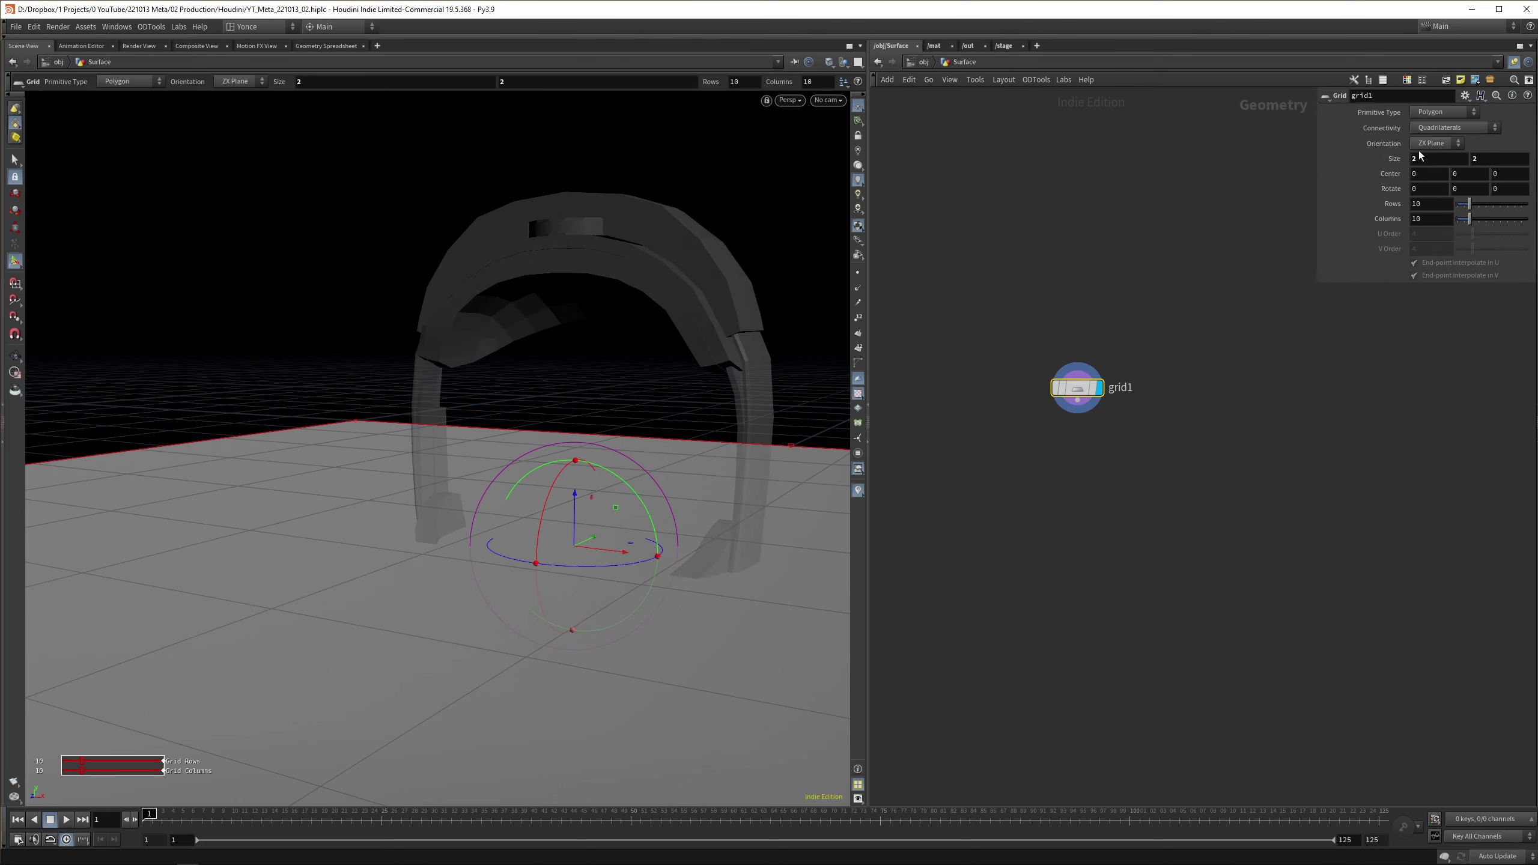
middle_click_drag(1399, 159, 1381, 137)
left_click_drag(625, 522, 417, 649, "alt")
right_click_drag(418, 649, 533, 484, "alt")
middle_click_drag(533, 485, 444, 469, "alt")
left_click_drag(444, 468, 436, 502)
key("Return")
key("ctrl+s")
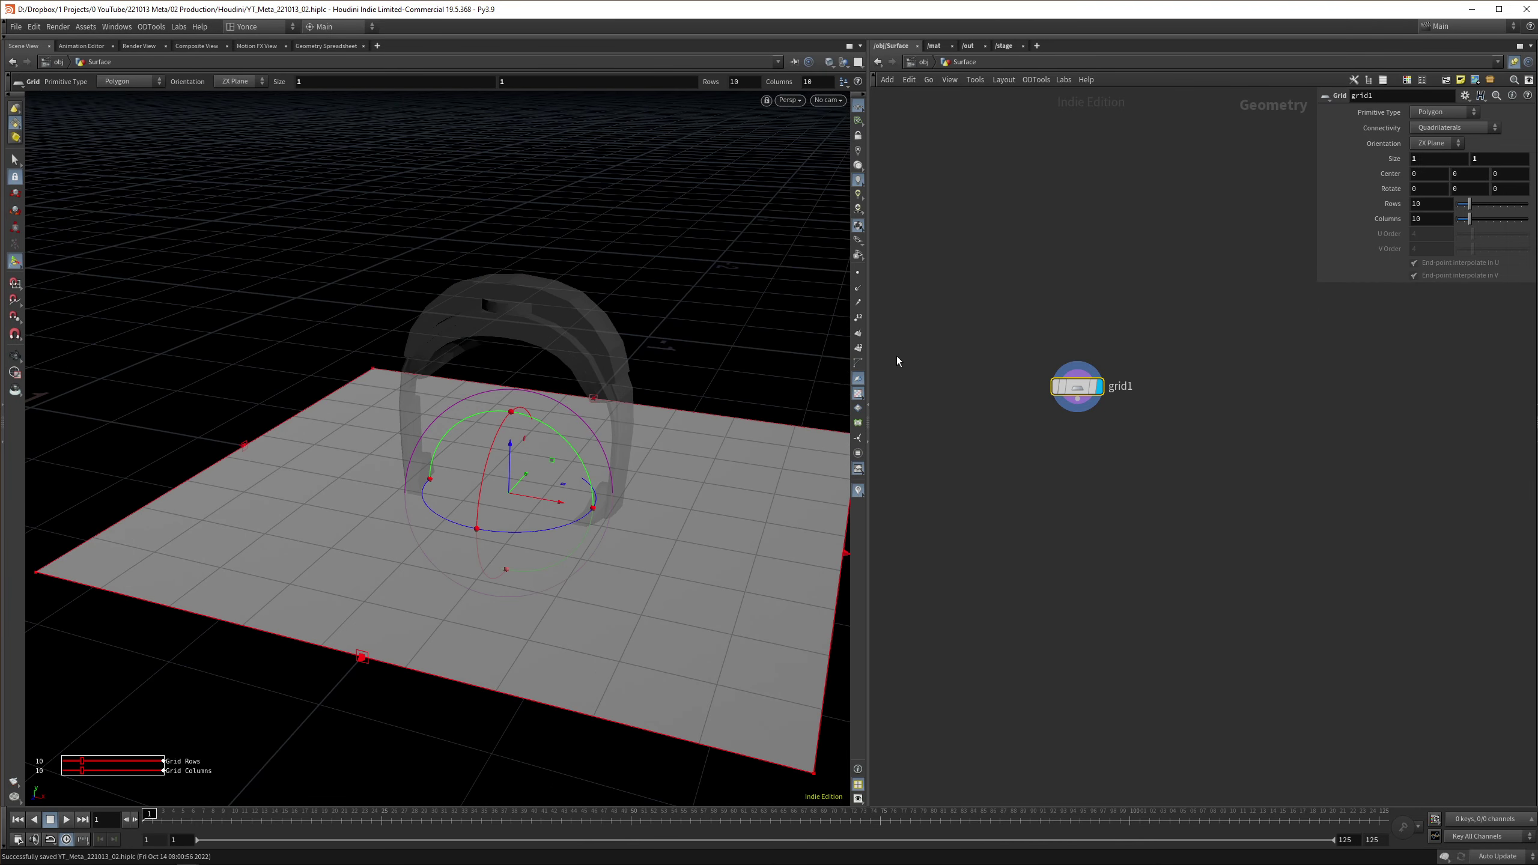
Set the connectivity of the Surface grid to Alternating Triangles
key("alt+Tab")
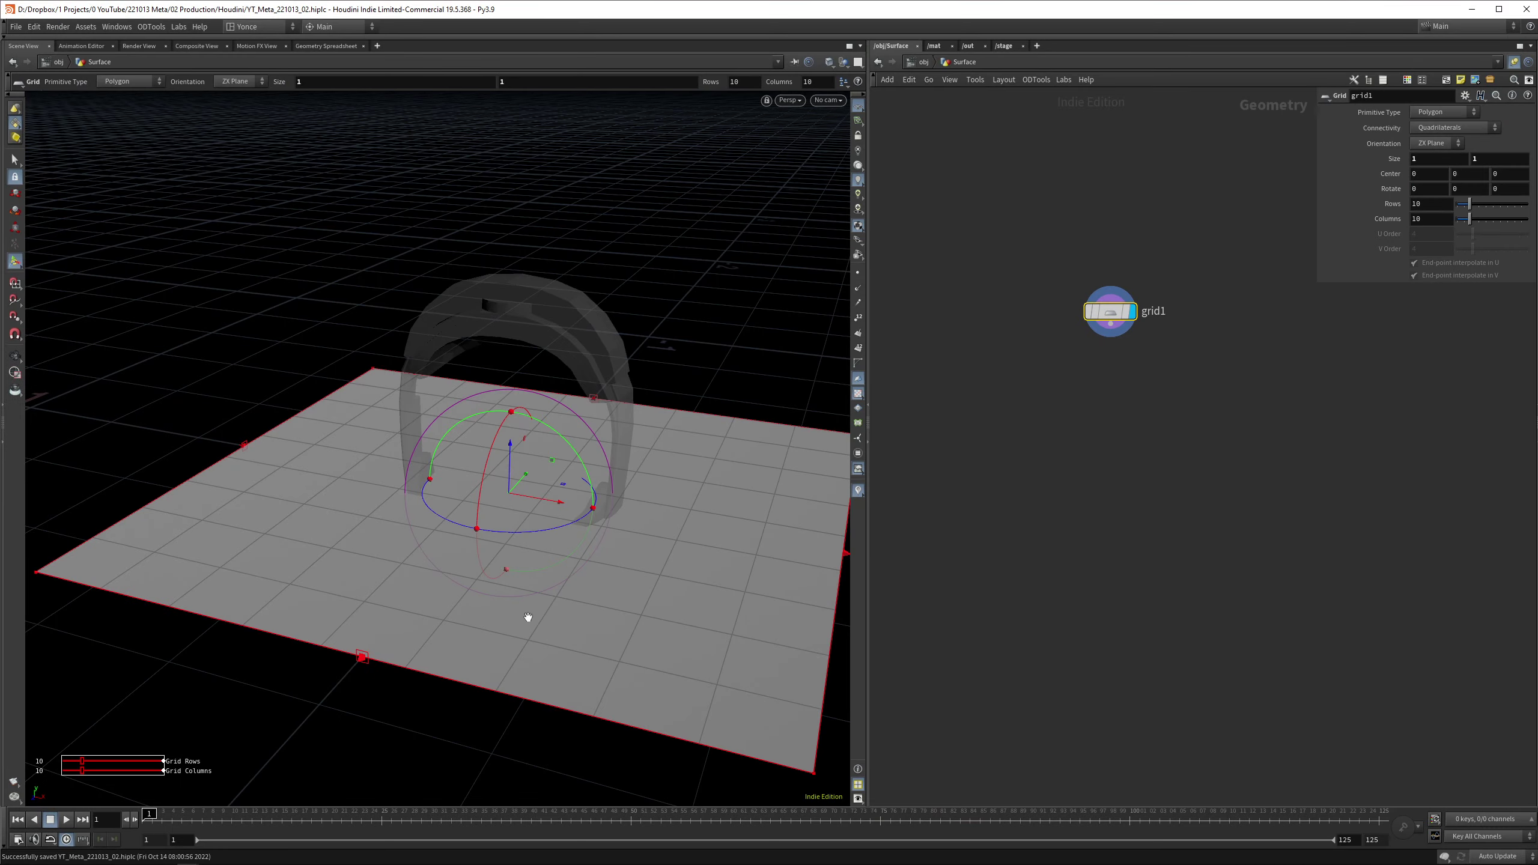
key("Escape")
mouse_move(553, 524)
left_mouse_down()
mouse_move(565, 492)
mouse_move(552, 421)
mouse_move(567, 487)
mouse_move(531, 521)
left_mouse_up()
key("Return")
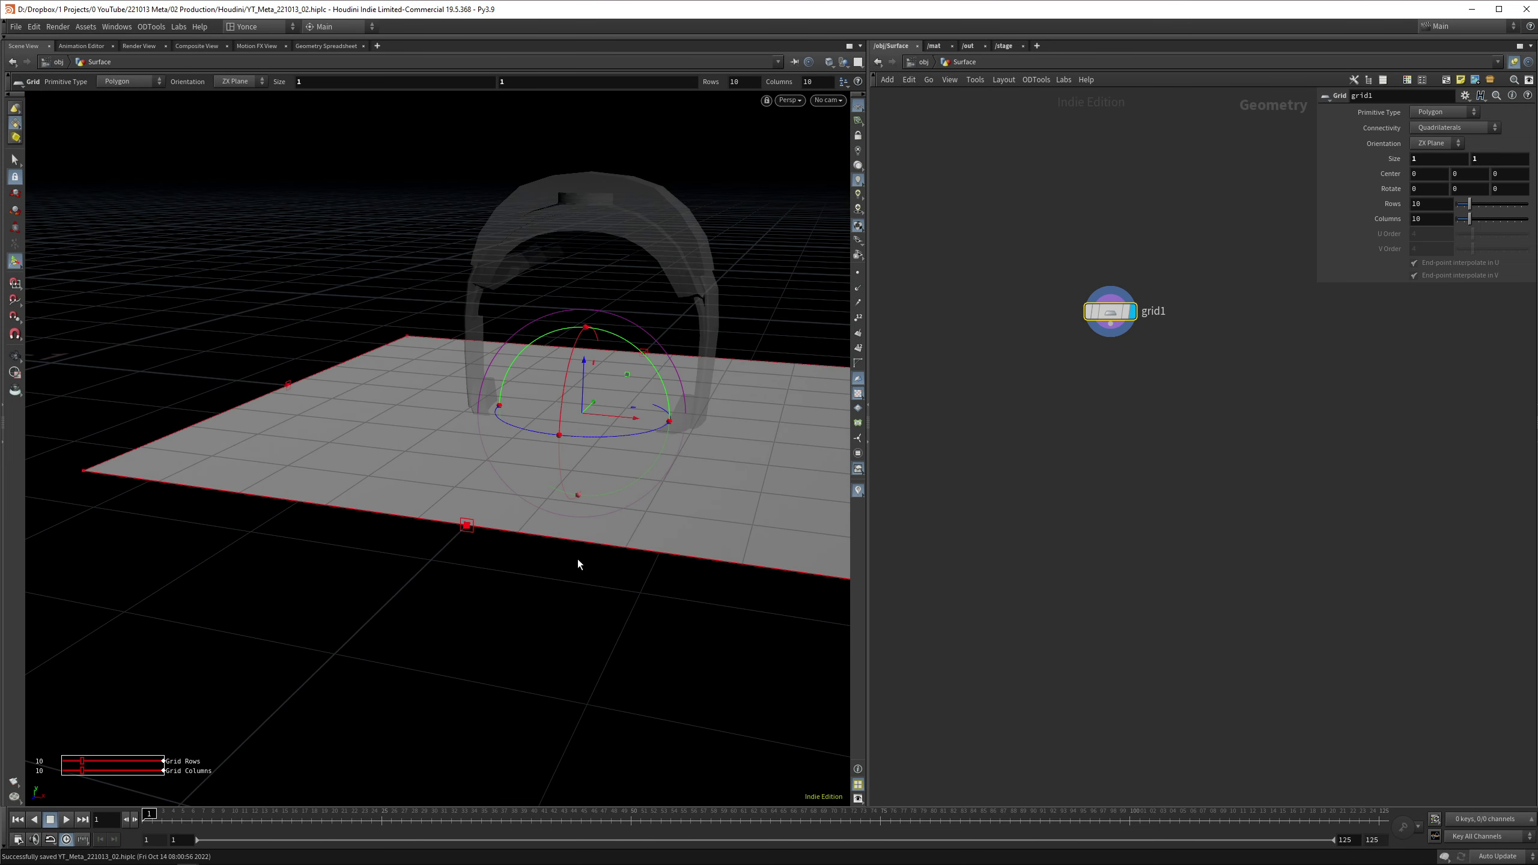
middle_click_drag(1159, 472, 1068, 404)
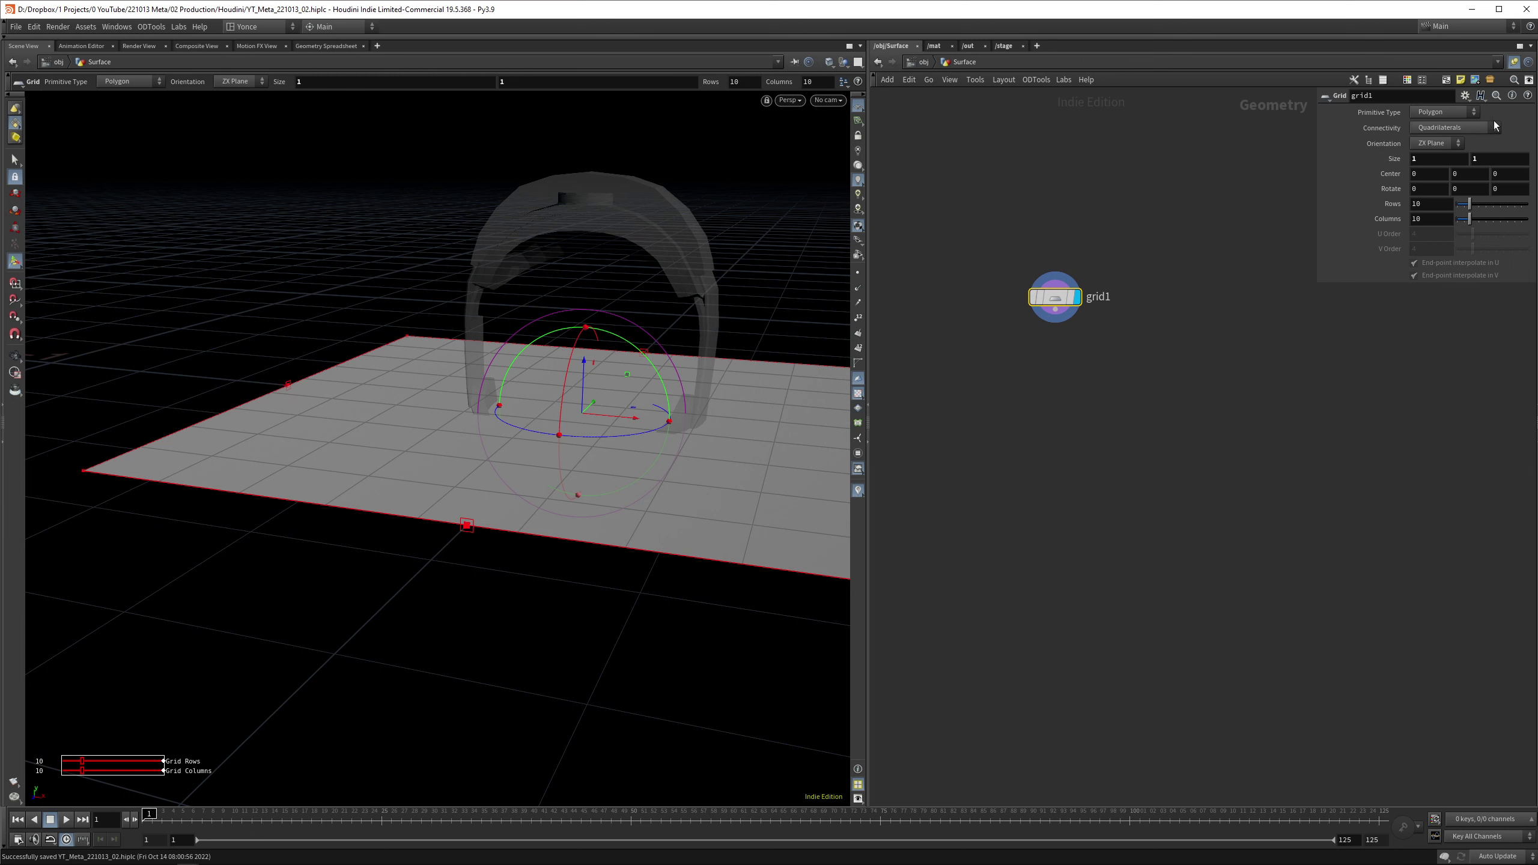
left_click(1449, 109)
left_click(1453, 123)
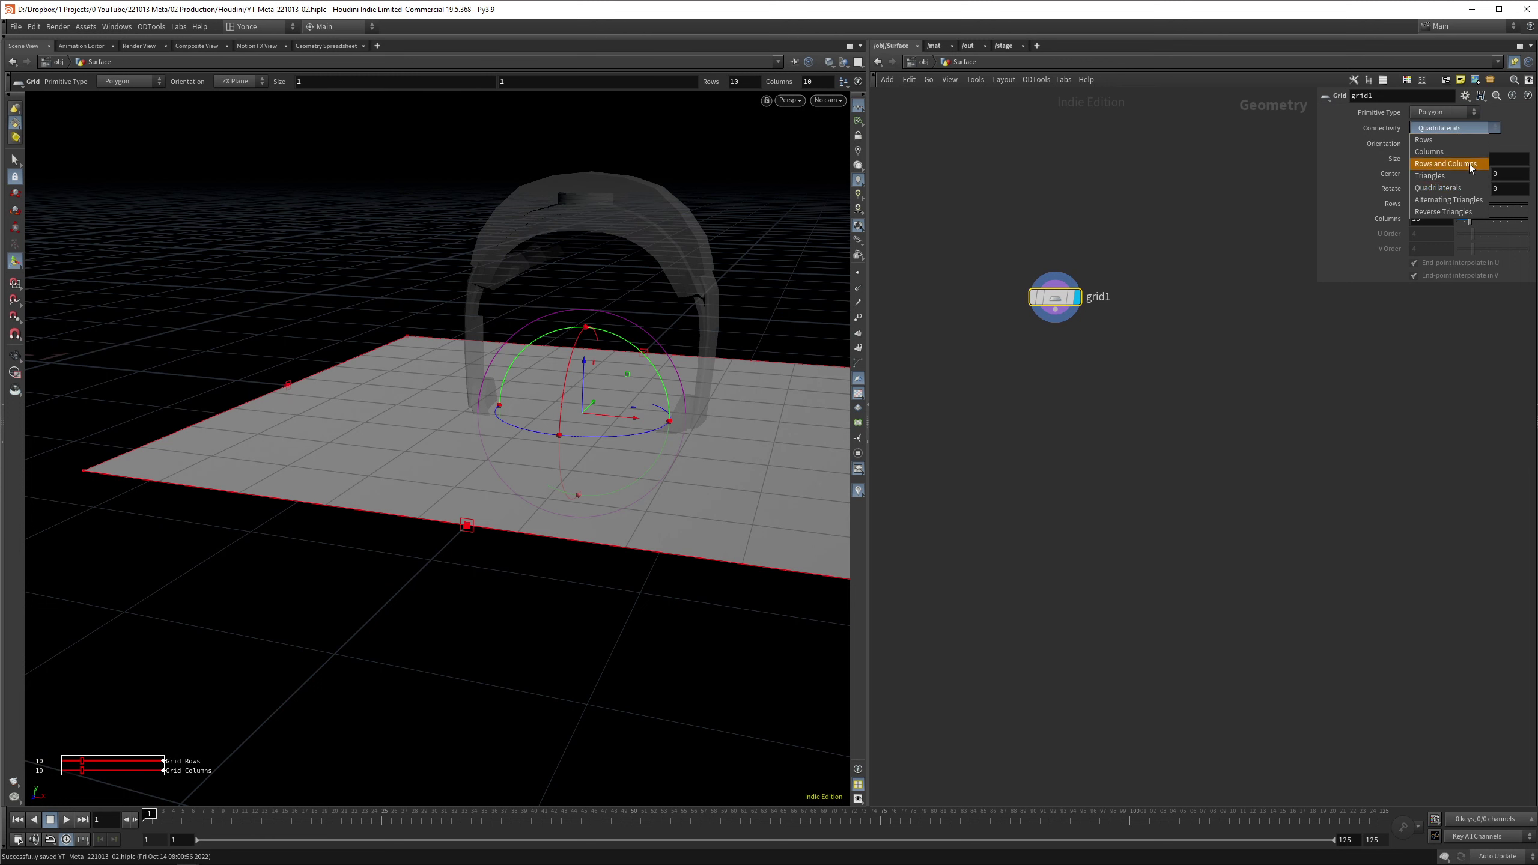
left_click(1453, 199)
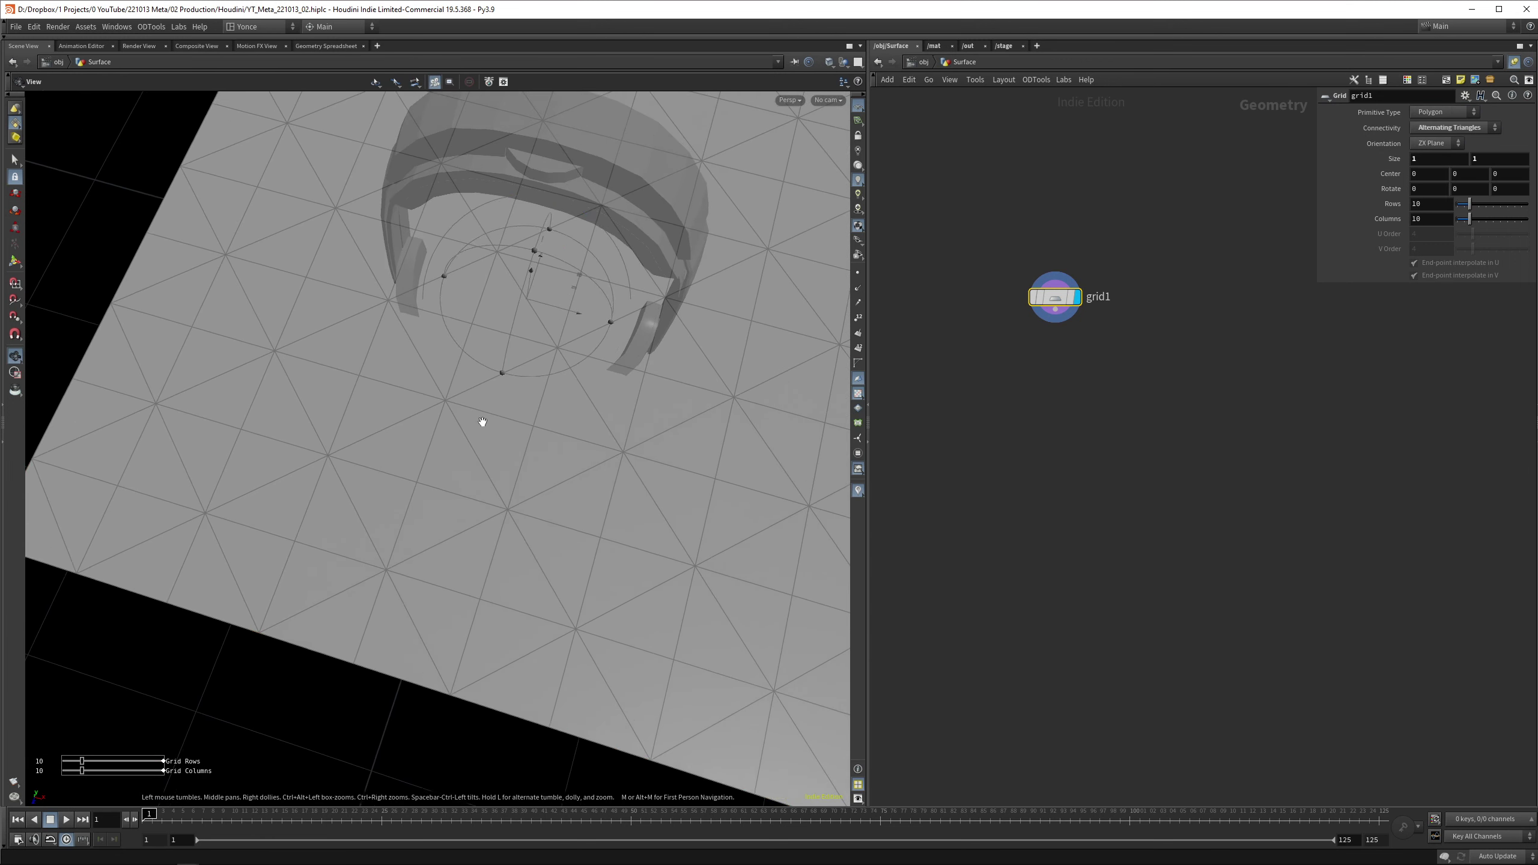